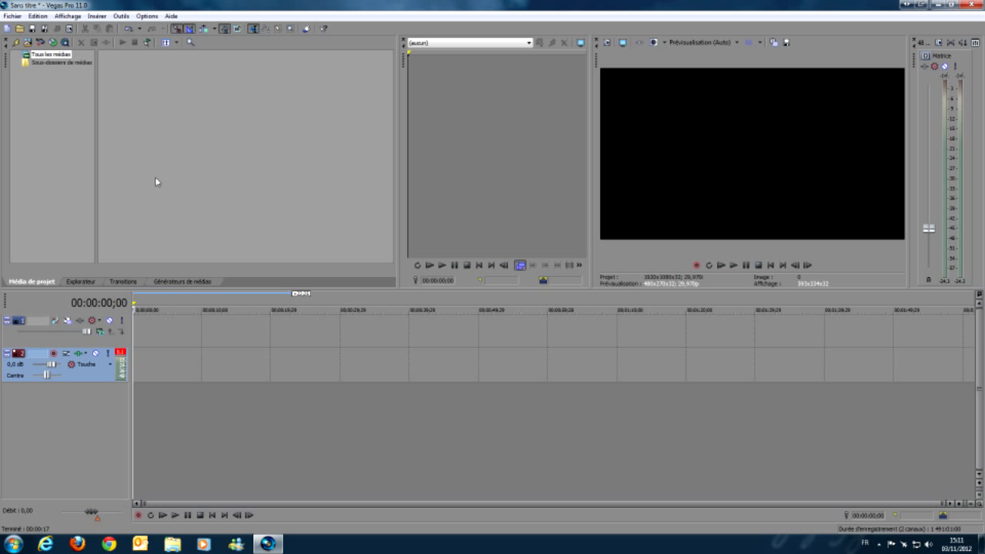
pyautogui.click(12, 16)
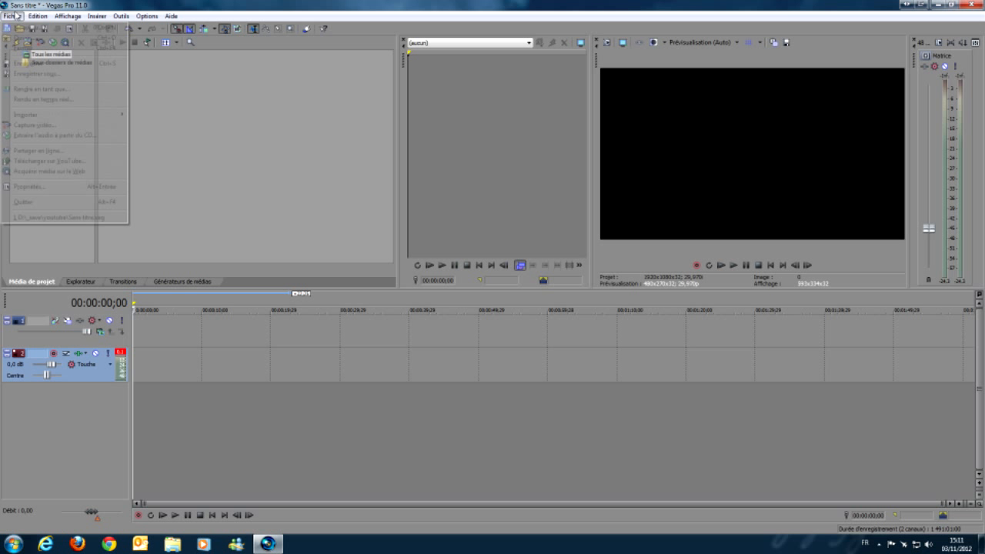
pyautogui.moveTo(94, 16)
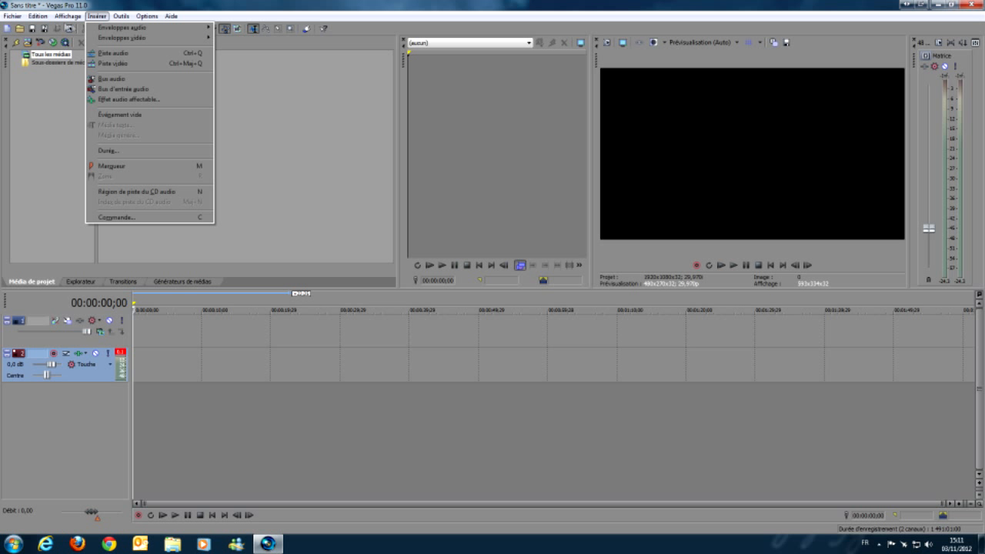
pyautogui.click(12, 16)
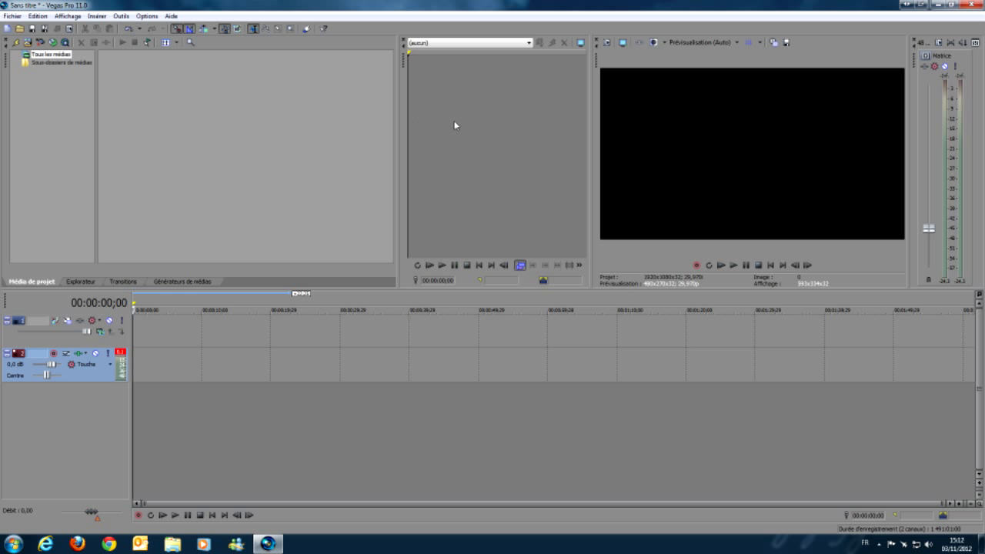
# Step: Widen the trimmer pane by narrowing the project media pane beside it
pyautogui.moveTo(400, 116); pyautogui.dragTo(289, 113)
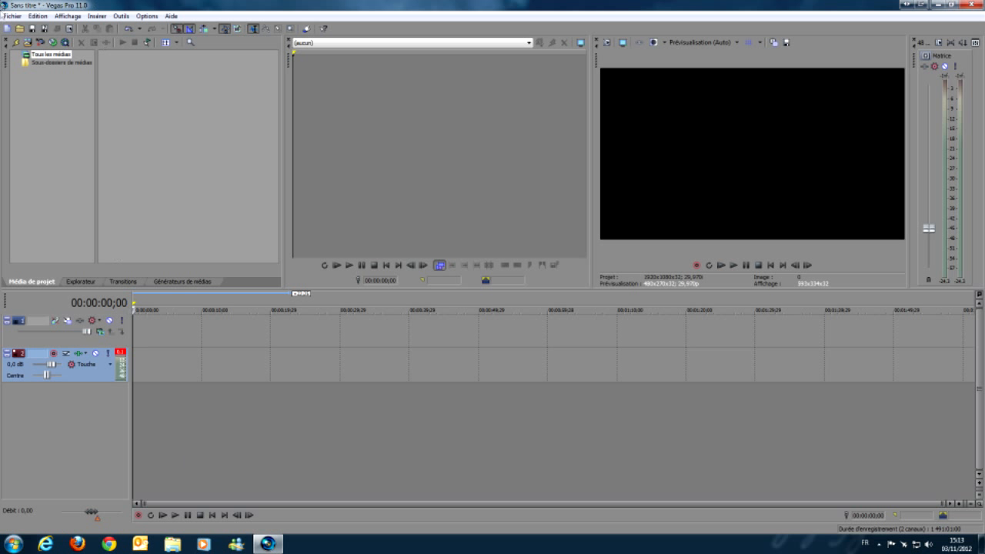
# Step: Import the intro MP4 video from the Movies folder into the project media
pyautogui.click(11, 16)
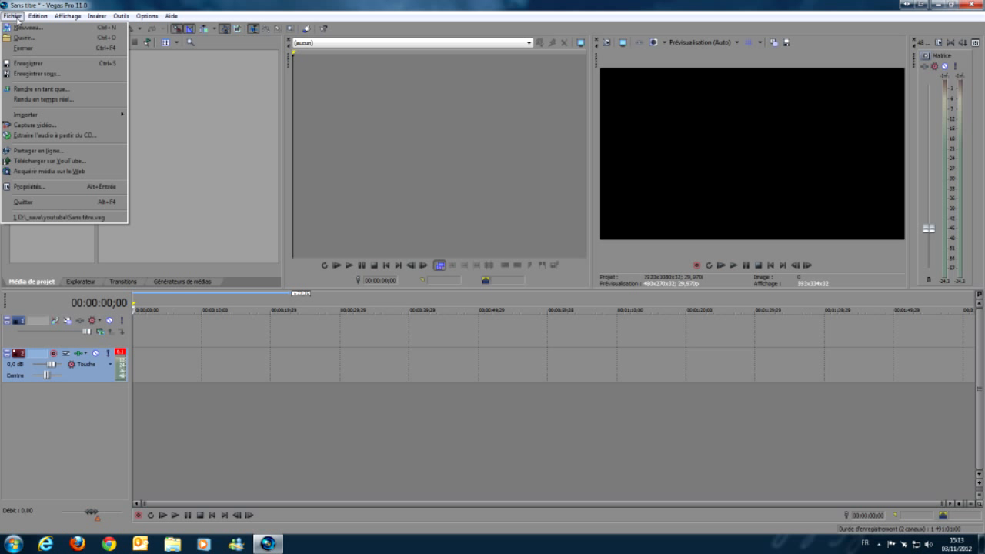
pyautogui.moveTo(38, 114)
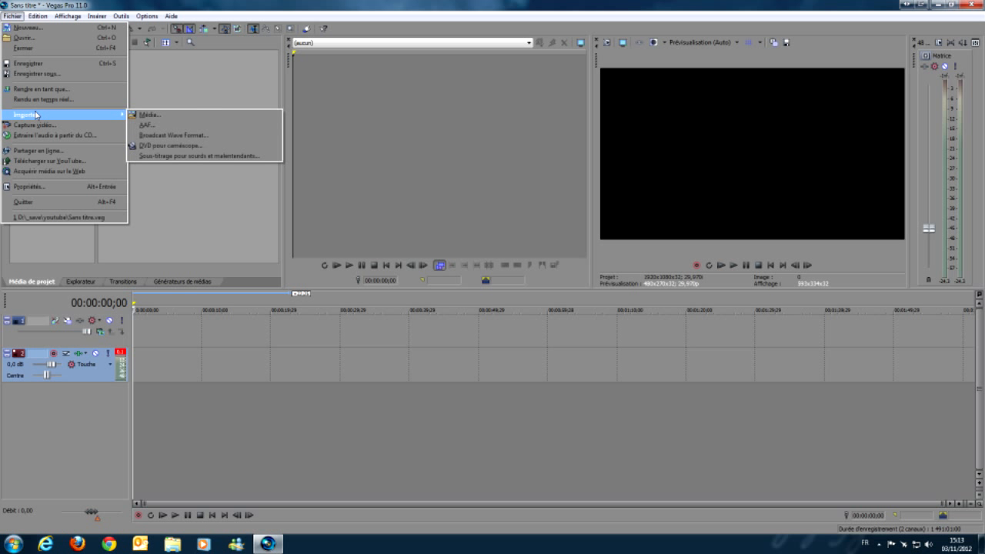
pyautogui.click(184, 116)
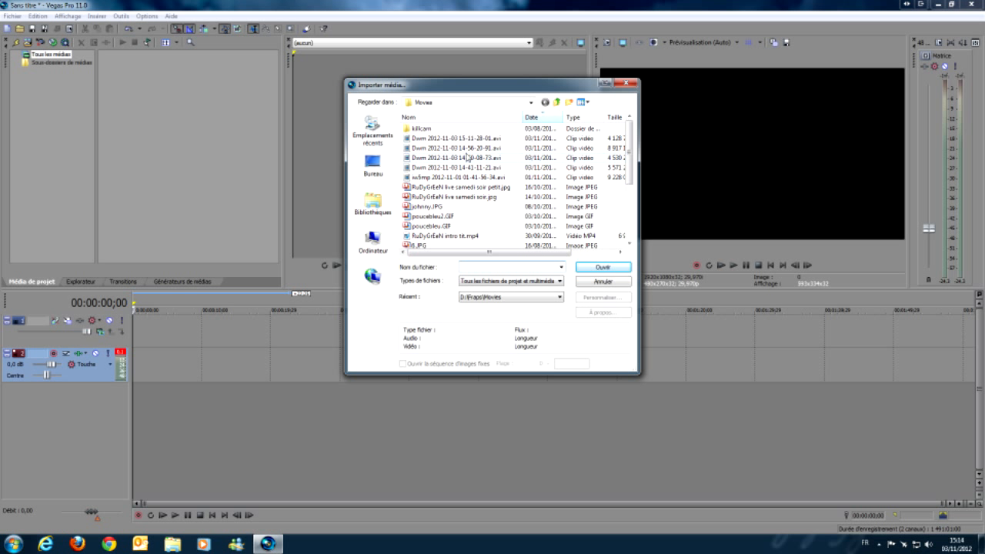
pyautogui.moveTo(626, 137)
pyautogui.mouseDown()
pyautogui.moveTo(626, 192)
pyautogui.moveTo(626, 143)
pyautogui.mouseUp()
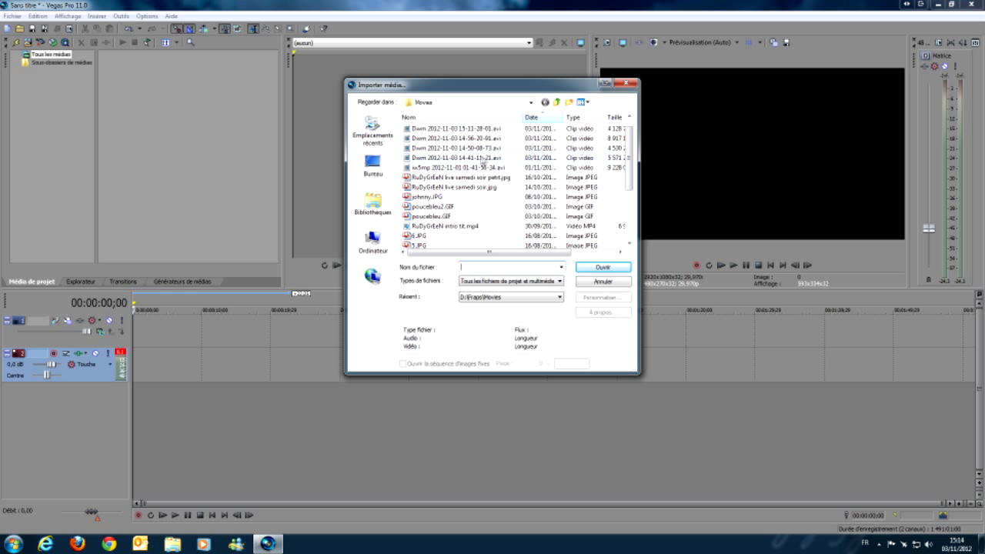
pyautogui.moveTo(628, 146); pyautogui.dragTo(628, 186)
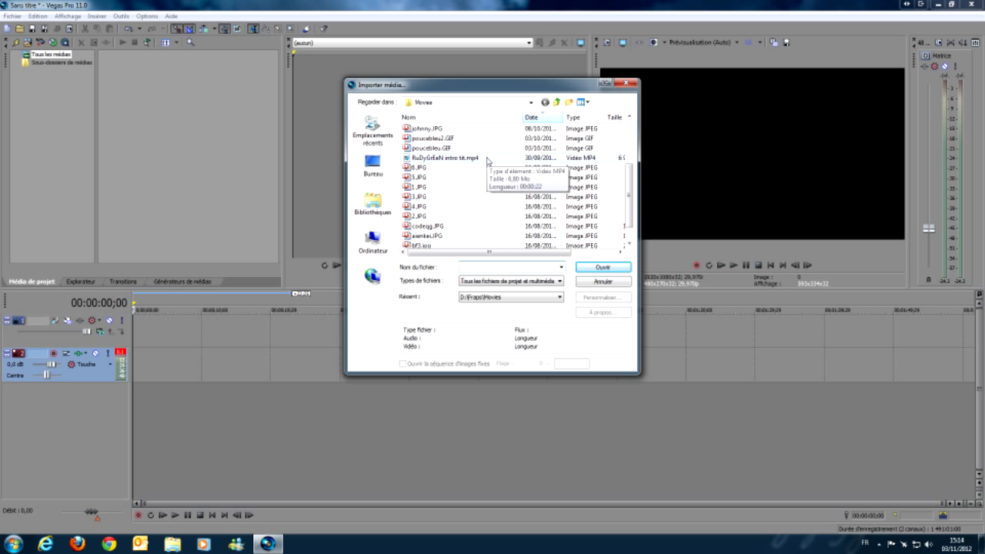
pyautogui.click(486, 160)
pyautogui.doubleClick(486, 160)
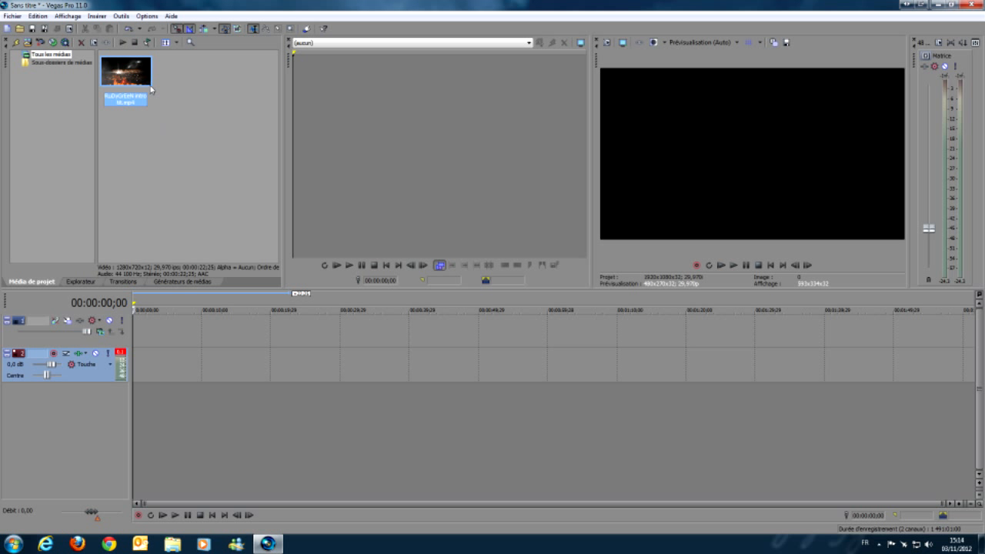
pyautogui.click(13, 16)
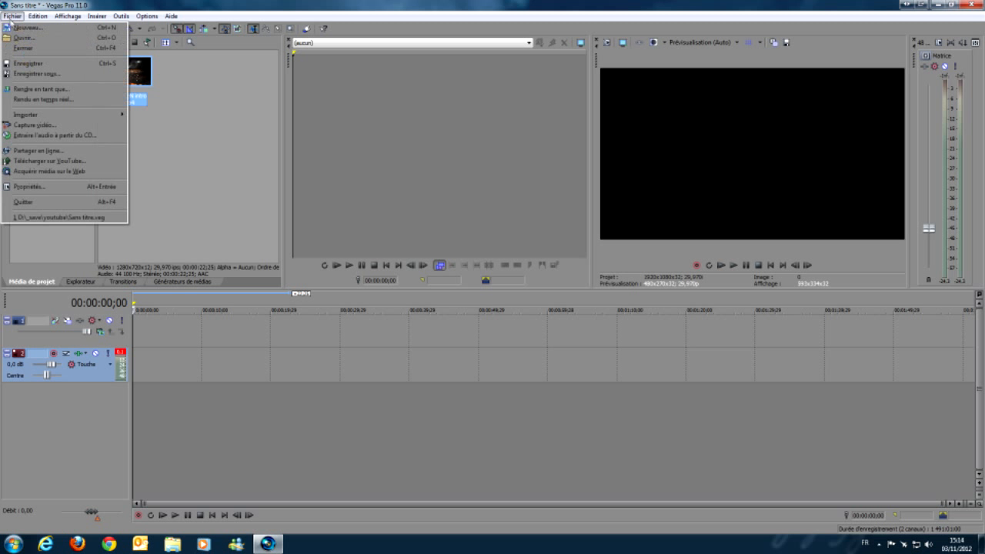
pyautogui.moveTo(31, 115)
pyautogui.click(146, 116)
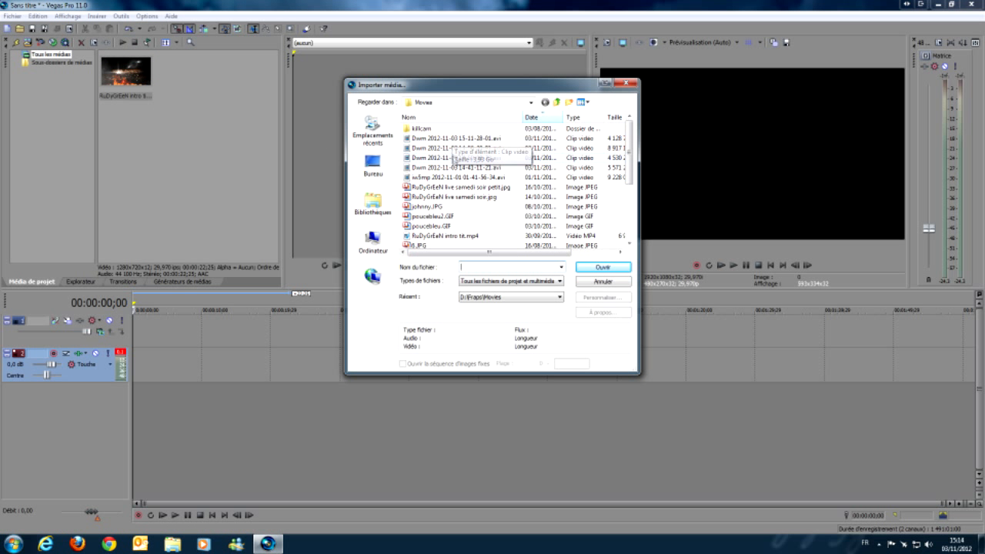
pyautogui.click(457, 178)
pyautogui.click(587, 271)
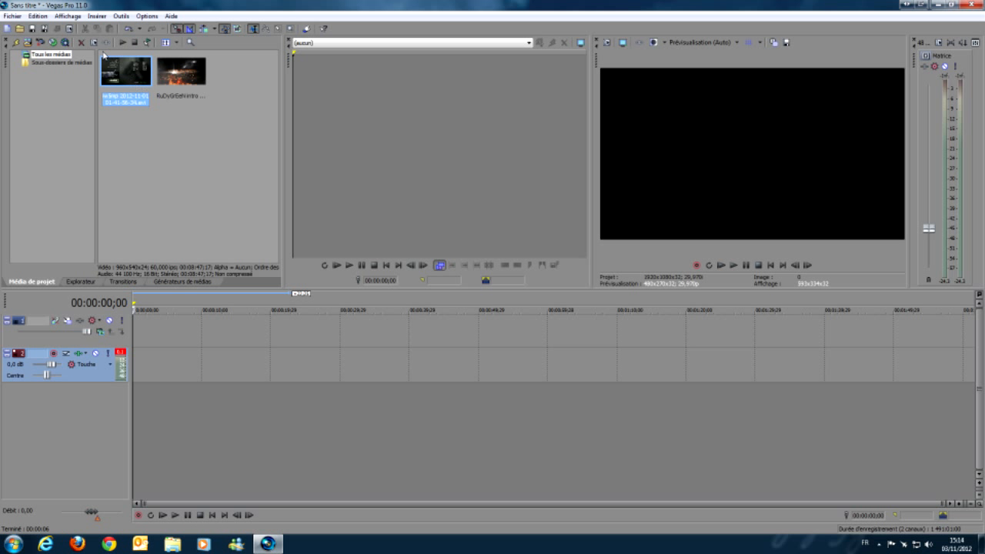
# Step: Load the intro video into the trimmer, play it briefly and stop playback
pyautogui.doubleClick(181, 71)
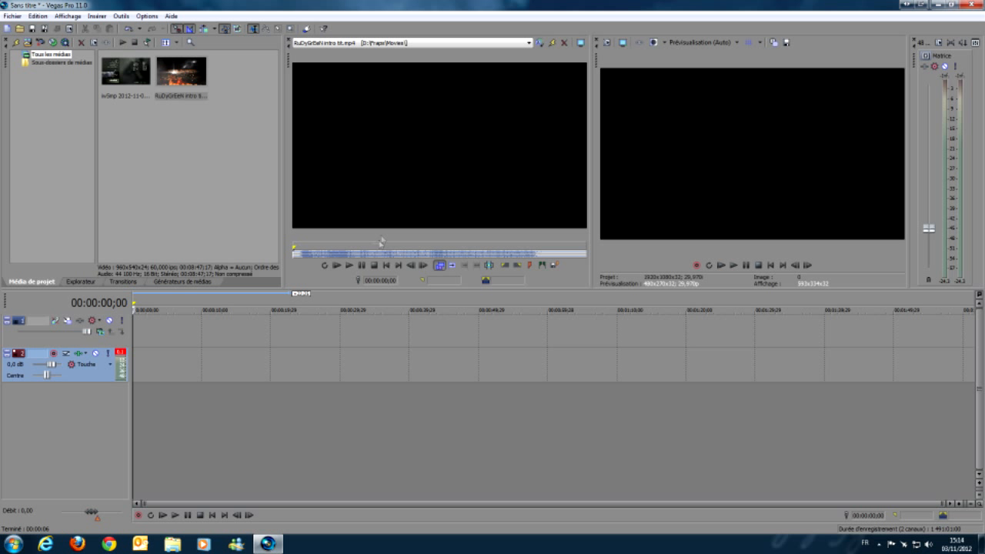
pyautogui.click(349, 266)
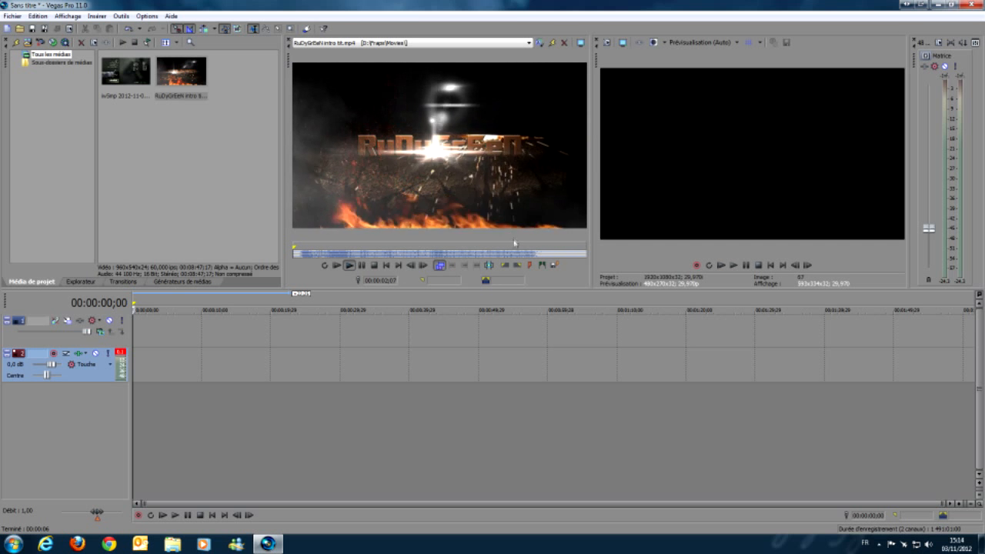
pyautogui.click(374, 265)
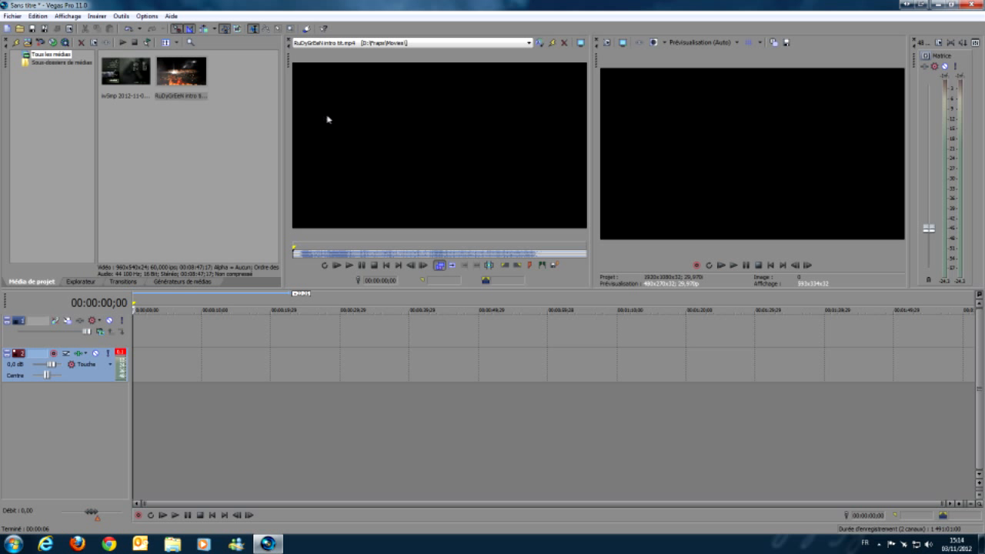
# Step: Load the iw5mp gameplay clip into the trimmer, play it from the beginning and from about 2:16, and stop playback
pyautogui.moveTo(117, 73); pyautogui.dragTo(332, 91)
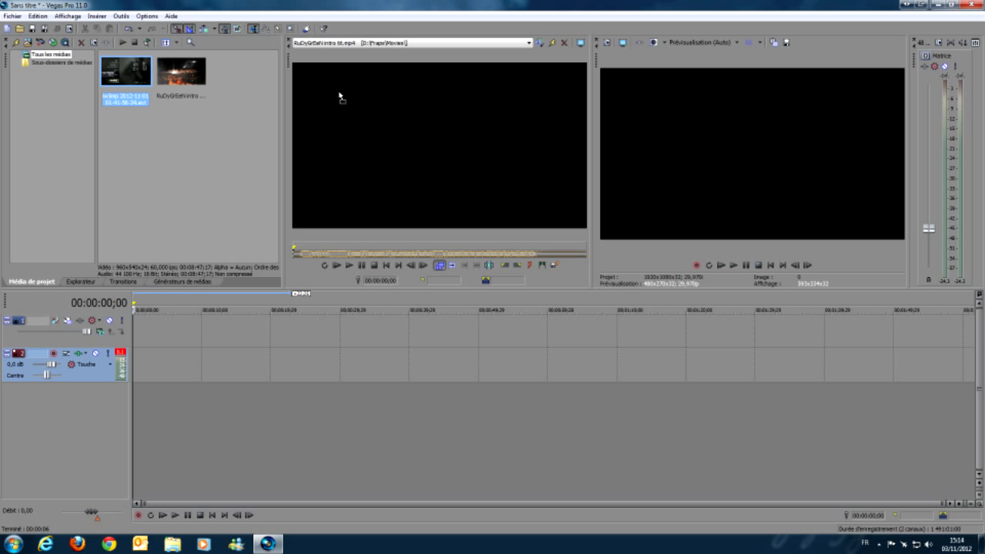
pyautogui.click(349, 265)
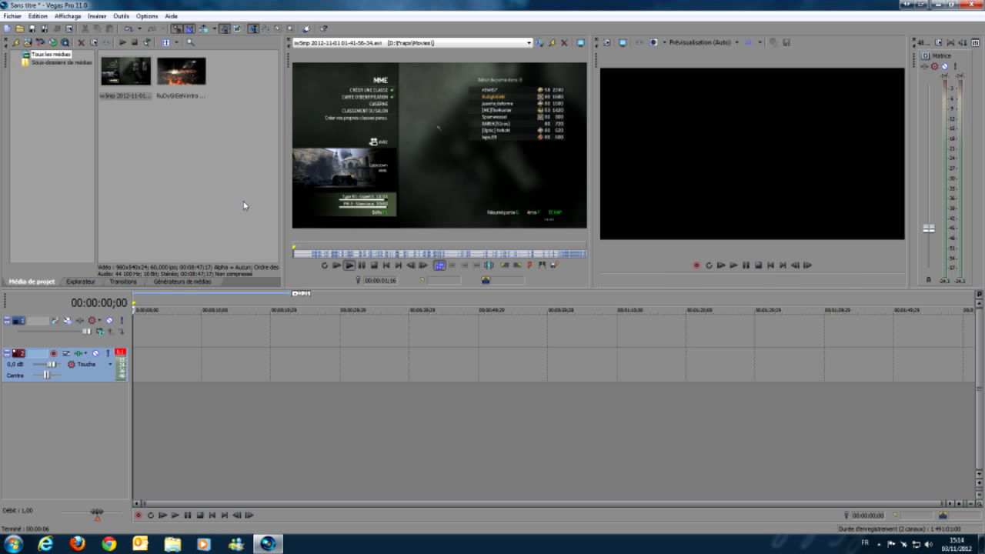
pyautogui.click(370, 256)
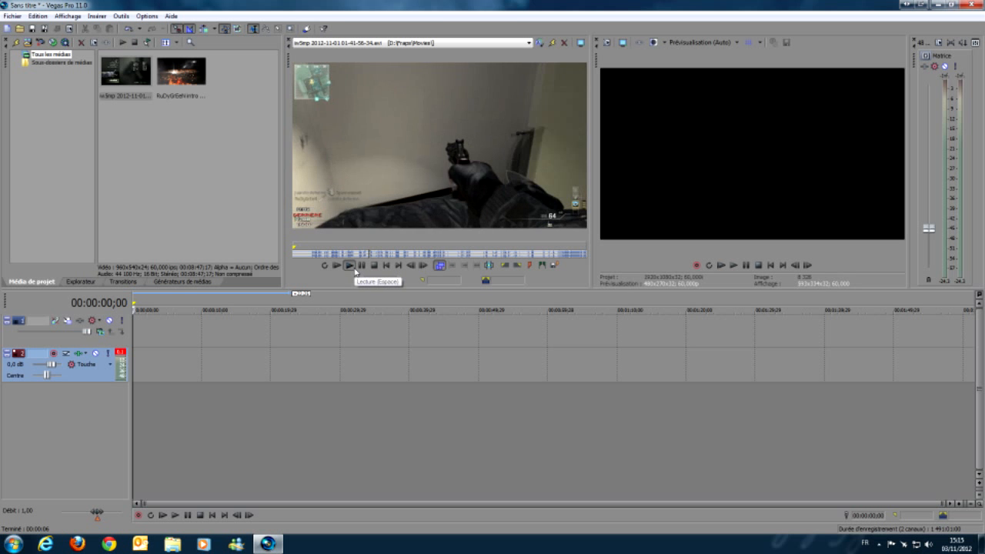
pyautogui.click(373, 265)
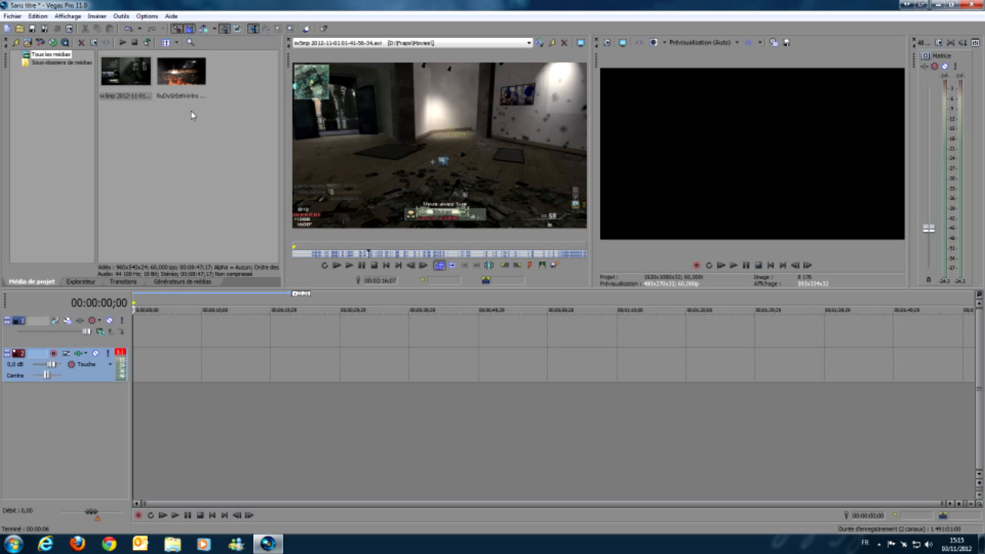
# Step: Place the intro video with its audio at the very start of the timeline's video and audio tracks
pyautogui.click(194, 81)
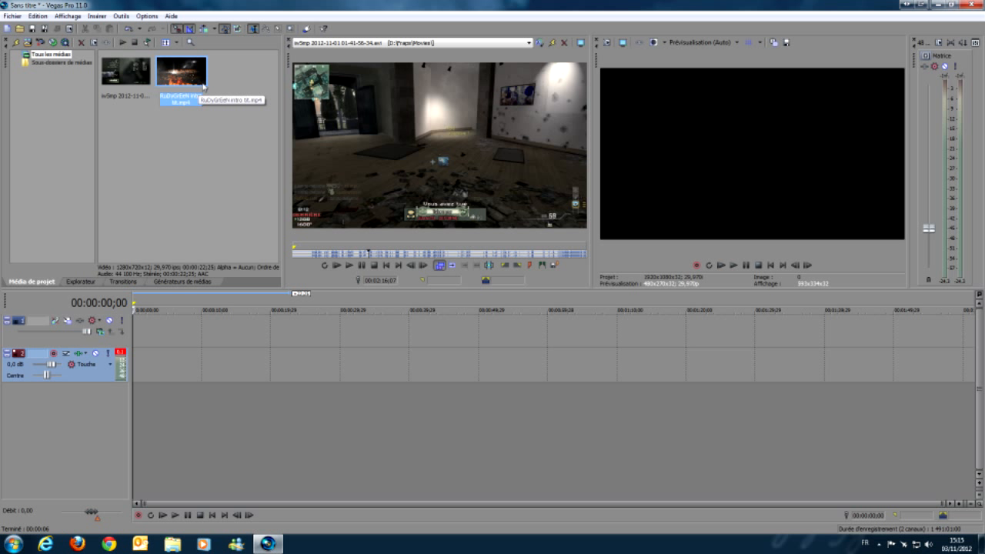
pyautogui.moveTo(187, 75); pyautogui.dragTo(139, 352)
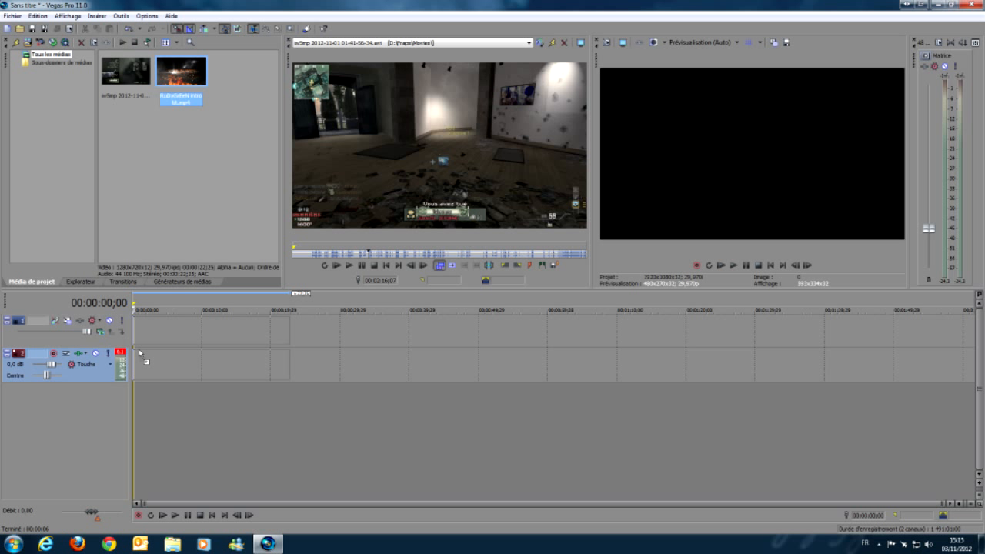
pyautogui.moveTo(139, 348); pyautogui.dragTo(136, 345)
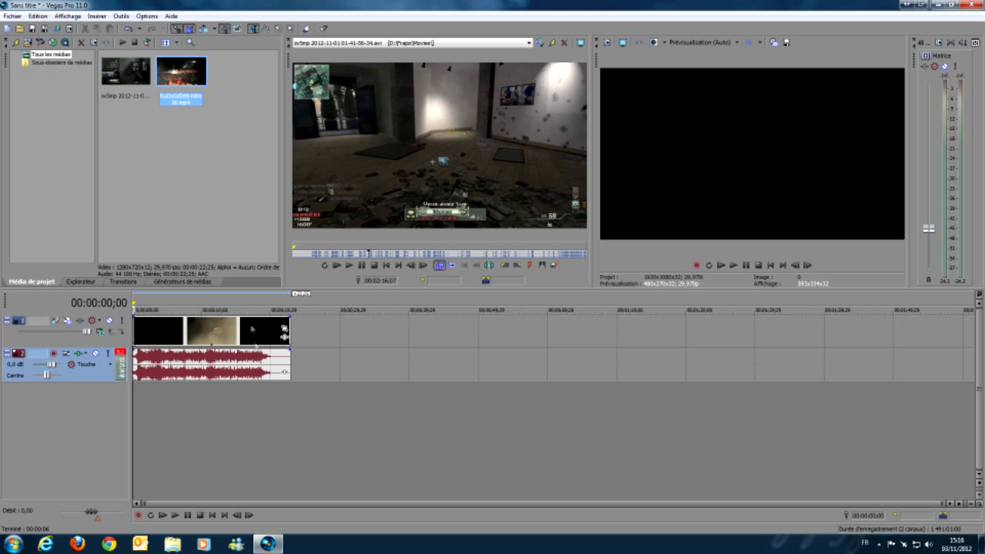
# Step: Open the YouTube upload form, shift it off the preview area and look through the available video categories
pyautogui.click(132, 70)
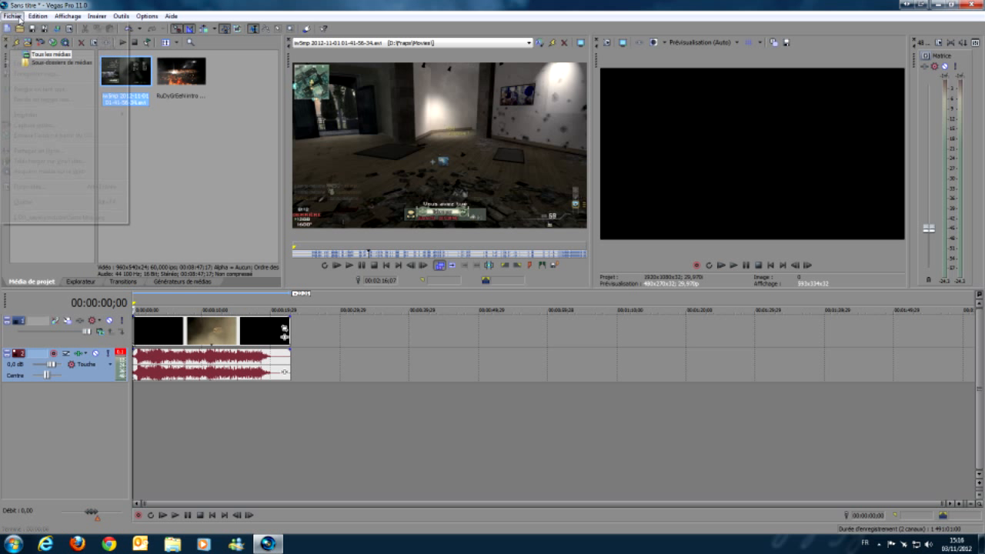
pyautogui.click(13, 16)
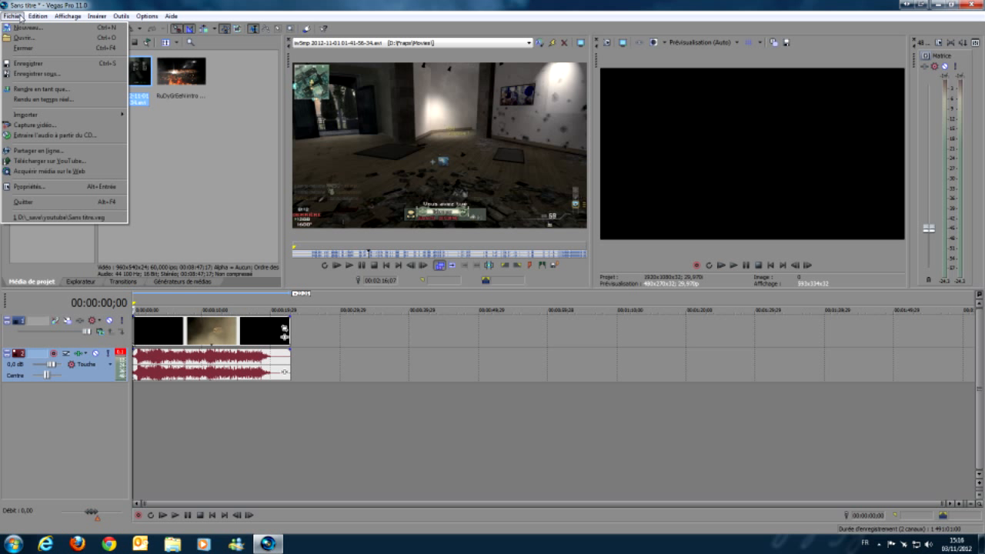
pyautogui.click(46, 161)
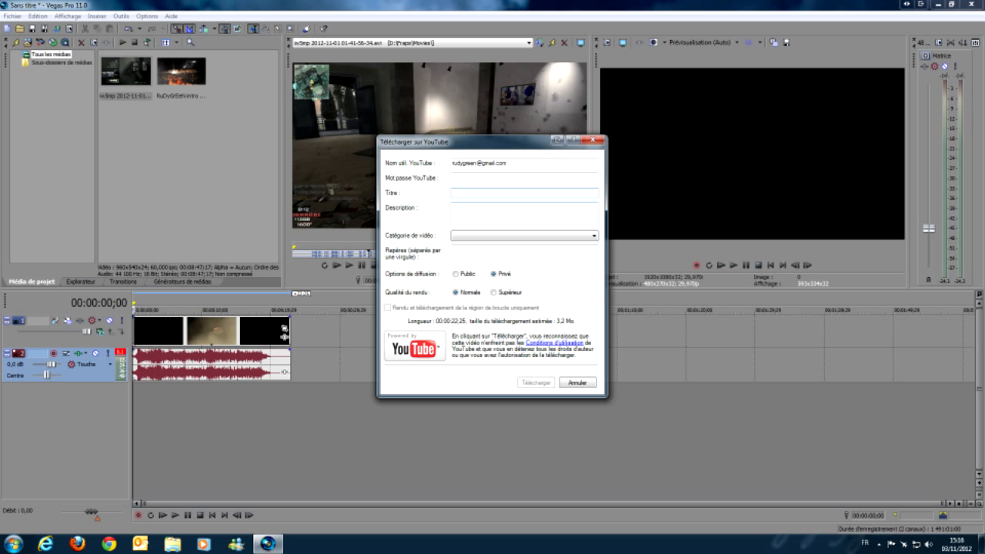
pyautogui.moveTo(529, 145); pyautogui.dragTo(354, 149)
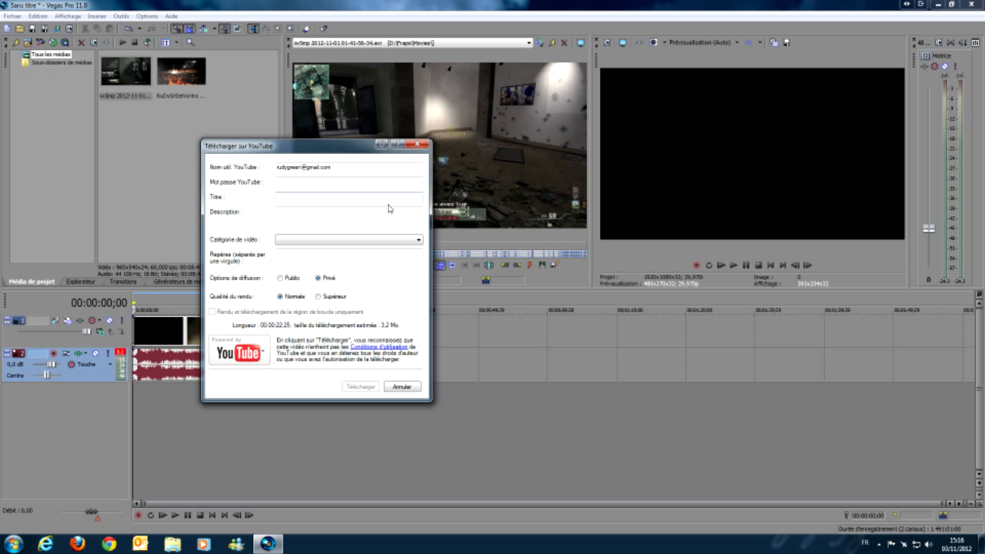
pyautogui.press('Tab')
pyautogui.click(321, 240)
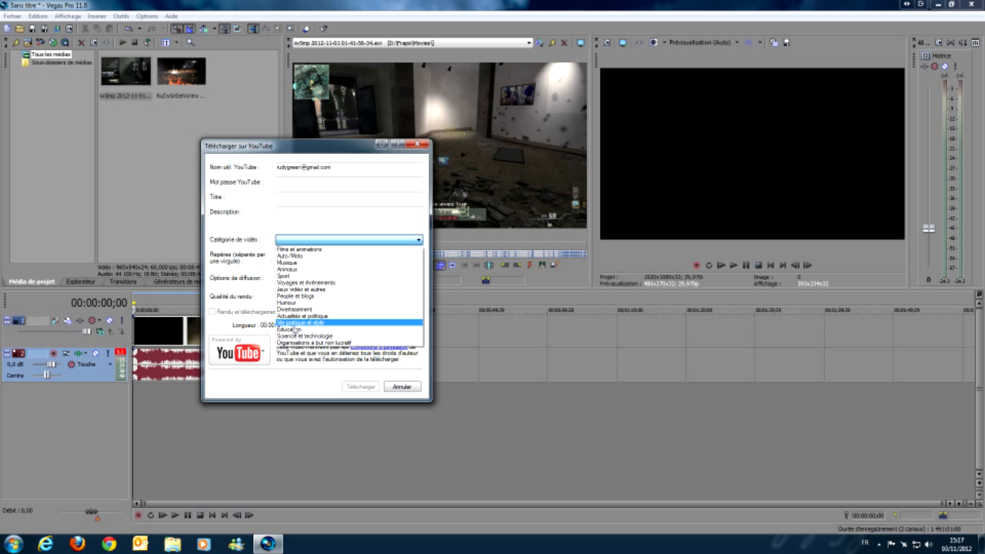
pyautogui.click(354, 214)
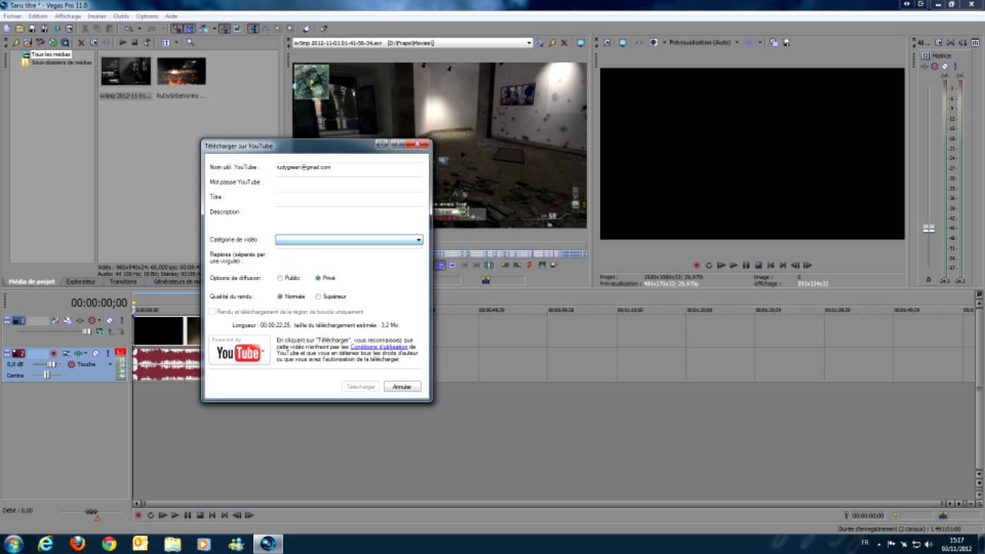
# Step: Try the Public and Privé broadcast options in the YouTube upload form, ending on Privé
pyautogui.click(282, 279)
pyautogui.click(319, 279)
pyautogui.click(282, 279)
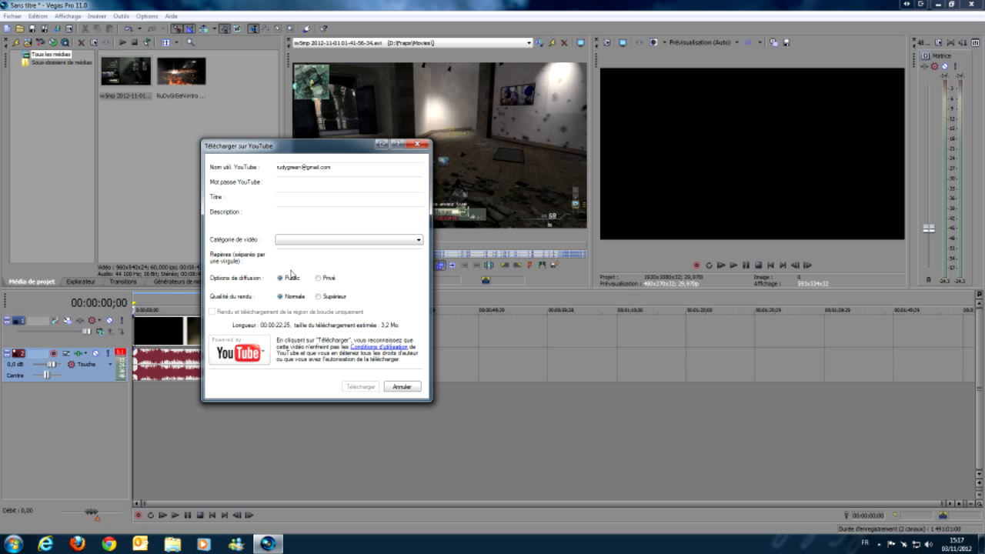
pyautogui.click(319, 278)
# Step: Compare the Normale and Supérieure render qualities in the YouTube upload form, and cancel the upload
pyautogui.click(319, 296)
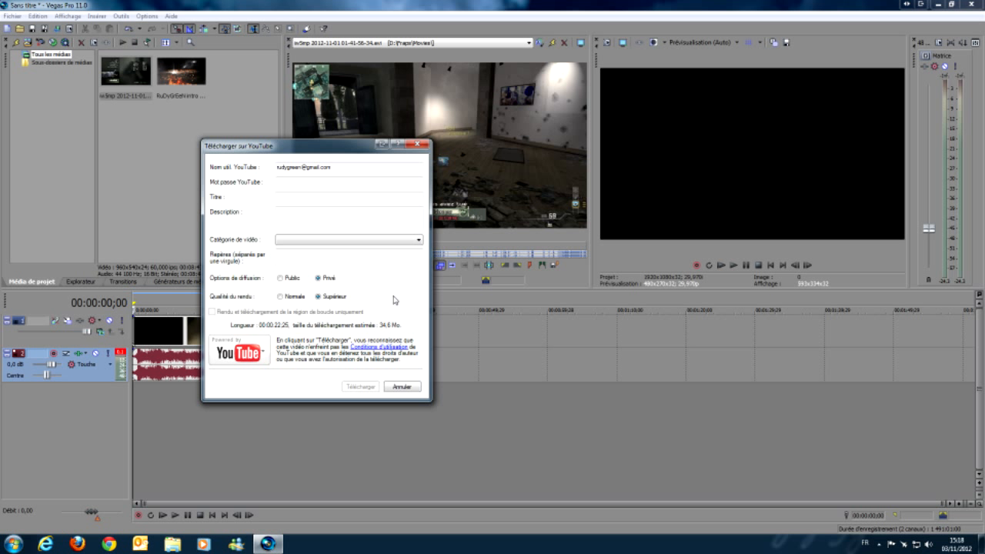
pyautogui.click(301, 297)
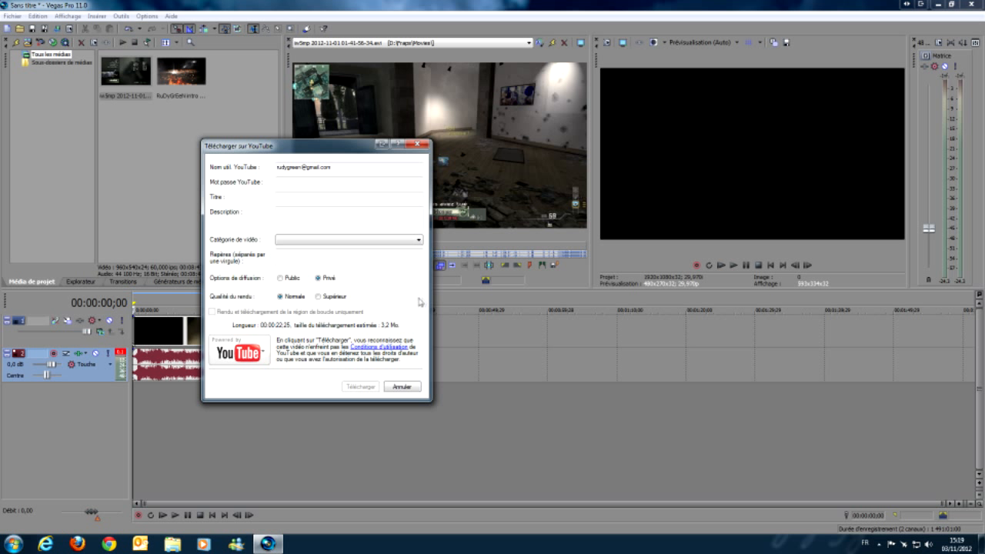
pyautogui.click(320, 297)
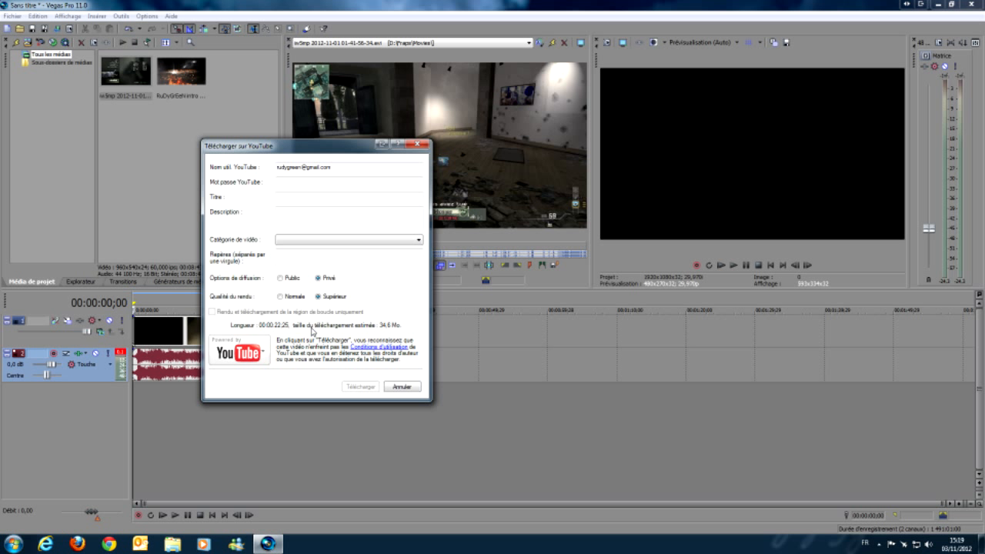
pyautogui.moveTo(344, 146); pyautogui.dragTo(379, 125)
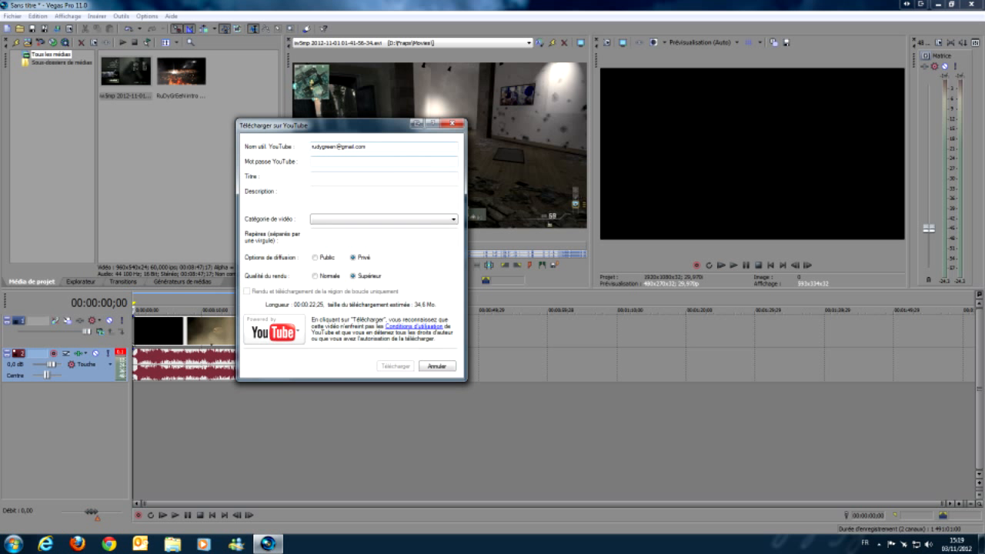
pyautogui.click(315, 276)
pyautogui.click(372, 278)
pyautogui.click(438, 367)
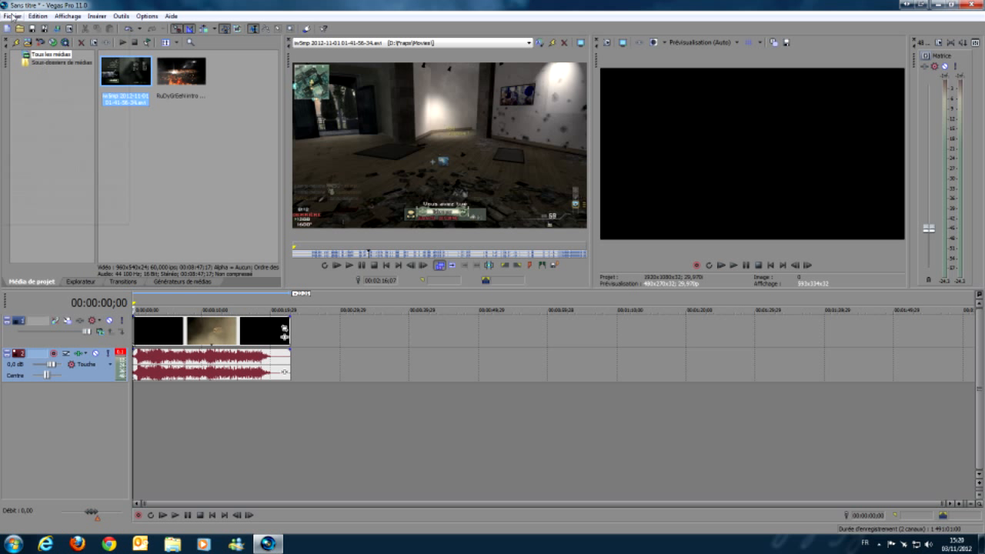
# Step: Open the Render As settings and compare the output formats without and with the video-only template filter, leaving the filter enabled
pyautogui.click(13, 16)
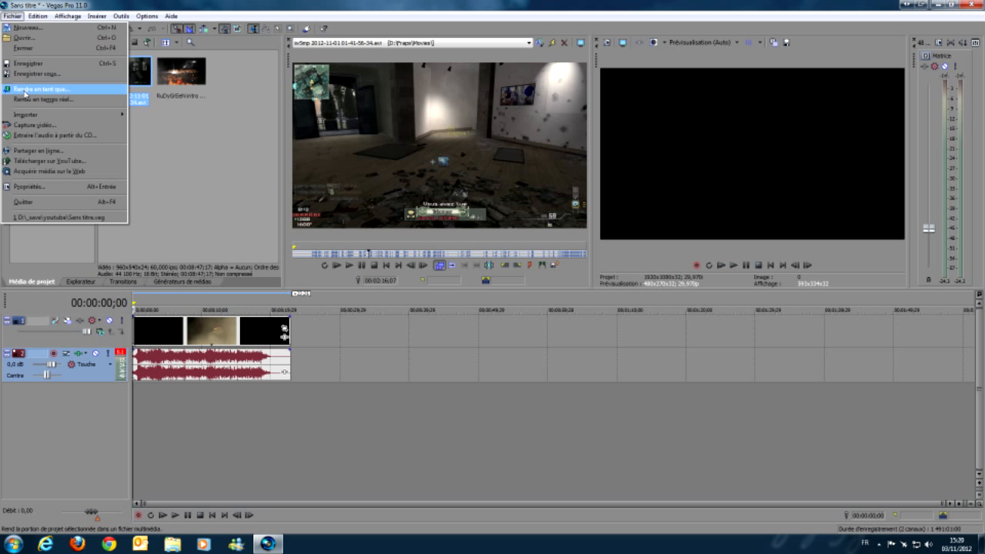
pyautogui.click(31, 89)
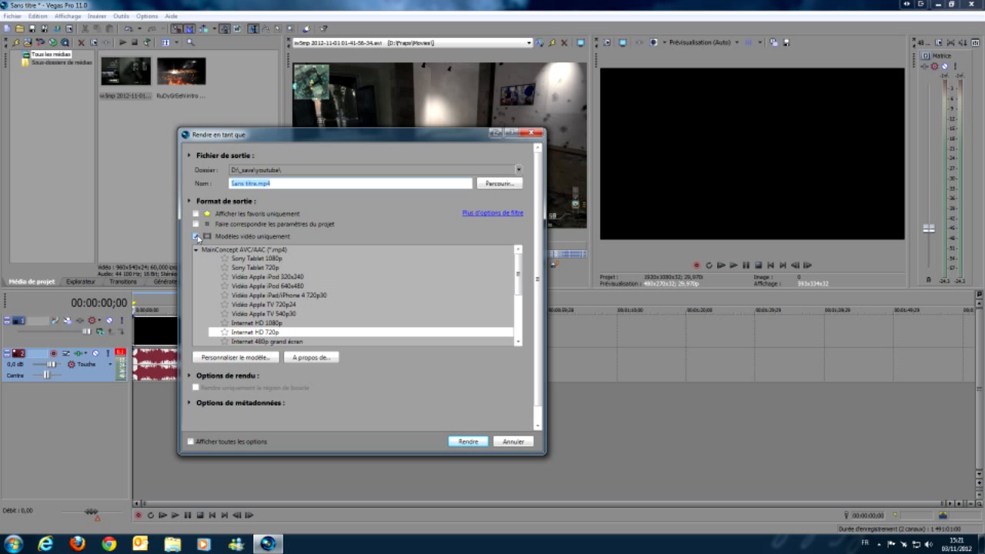
pyautogui.click(197, 236)
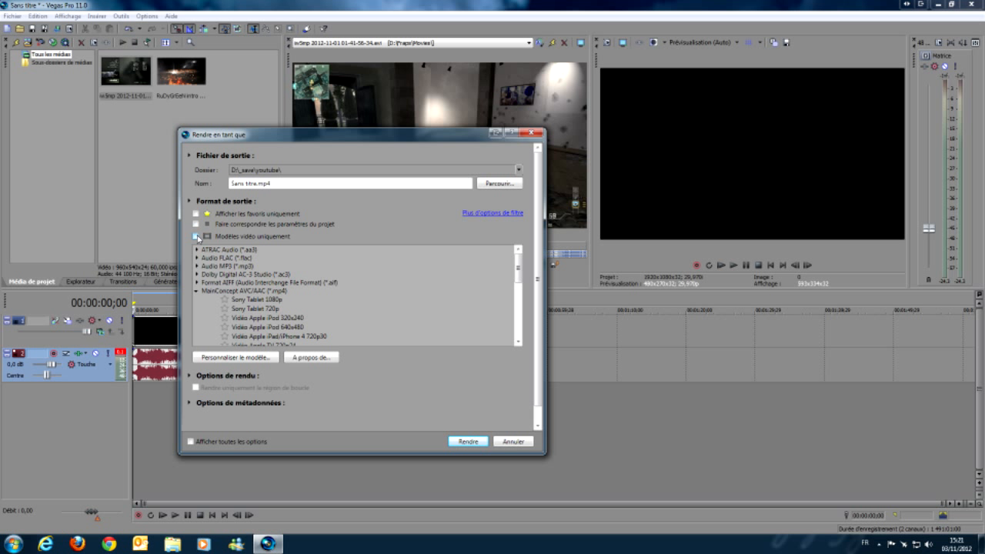
pyautogui.click(196, 292)
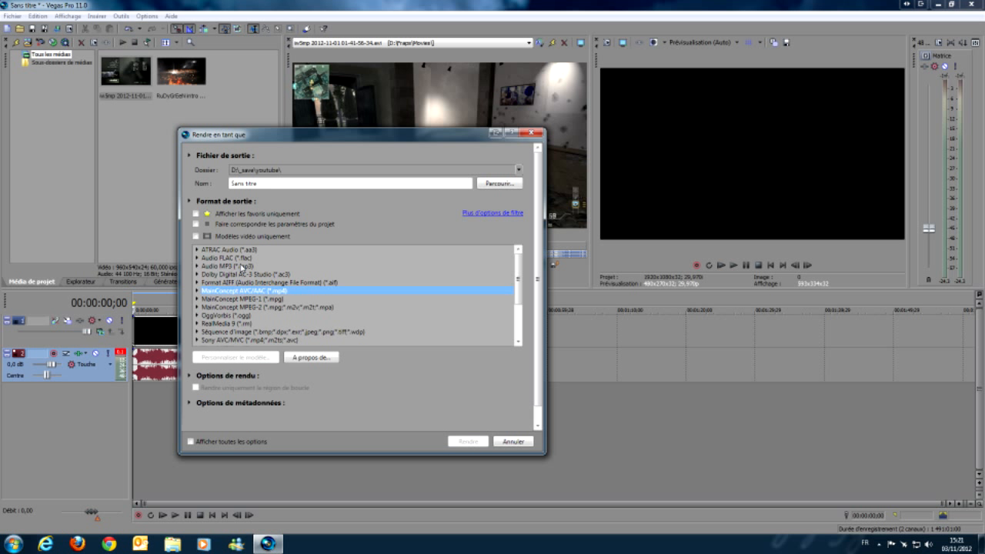
pyautogui.click(243, 267)
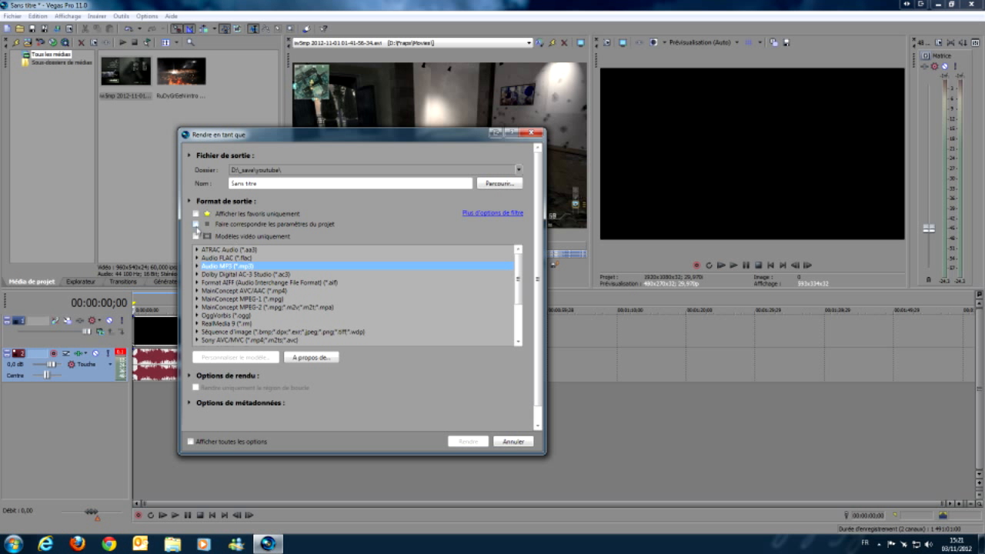
pyautogui.click(196, 237)
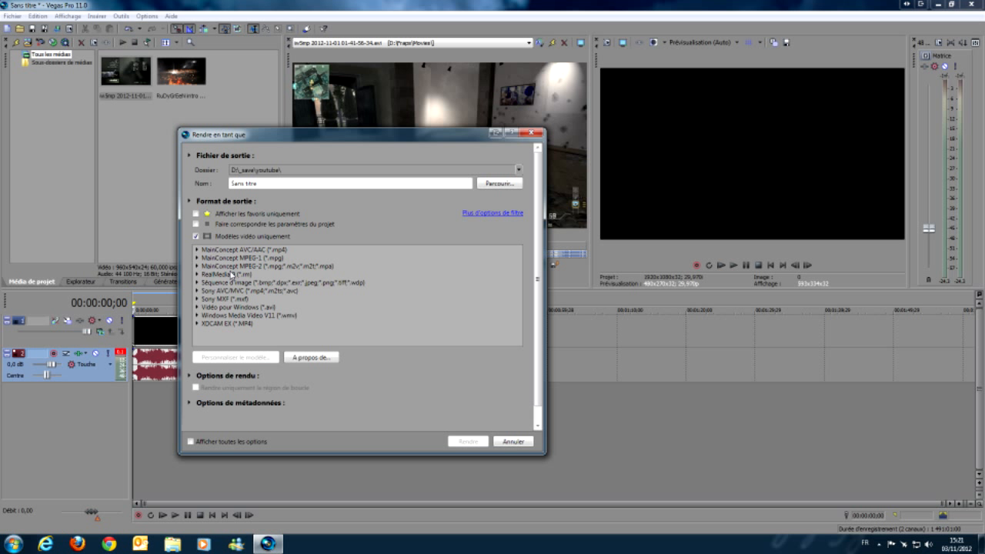
# Step: Shift the render settings window clear and select the Internet HD 720p template under MainConcept AVC/AAC (*.mp4)
pyautogui.moveTo(341, 137); pyautogui.dragTo(362, 73)
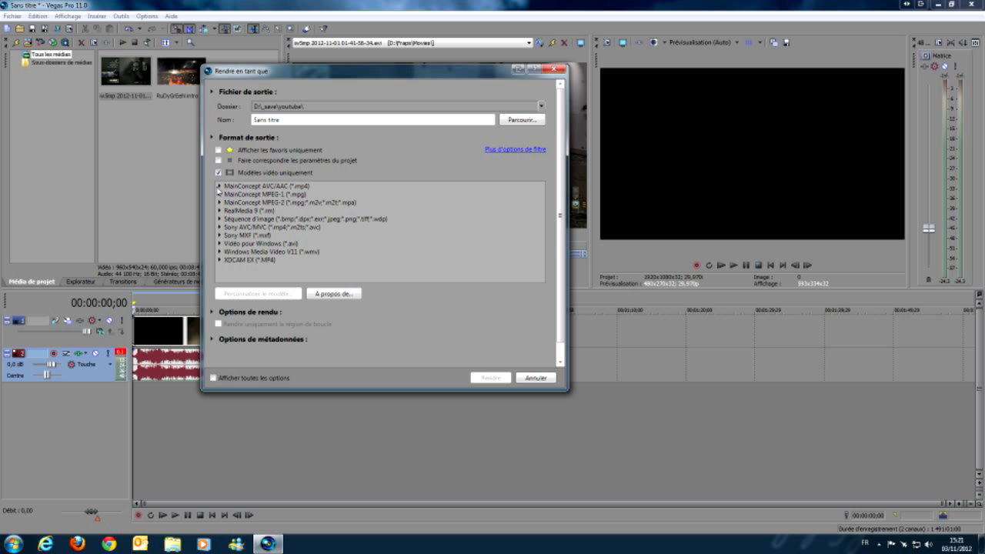
pyautogui.click(219, 187)
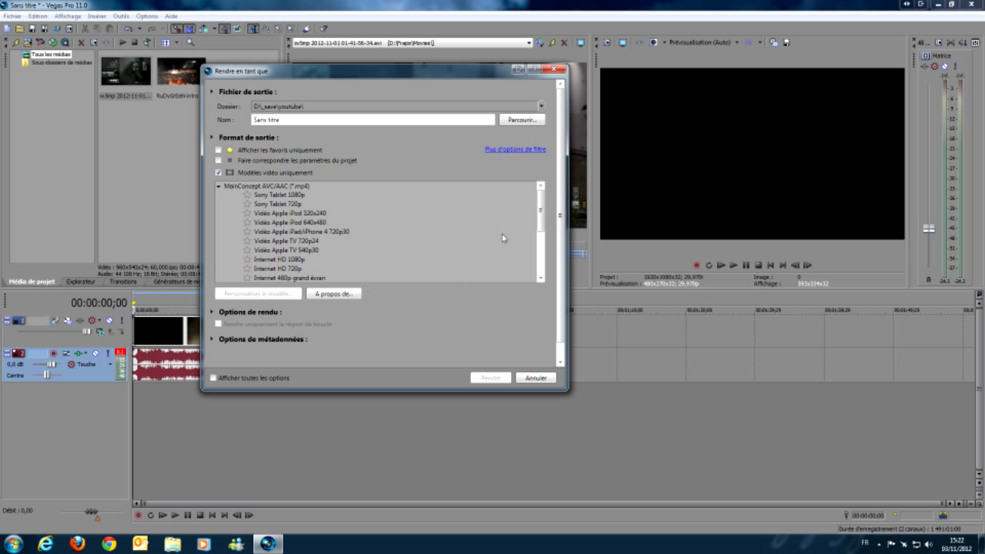
pyautogui.moveTo(542, 215); pyautogui.dragTo(545, 224)
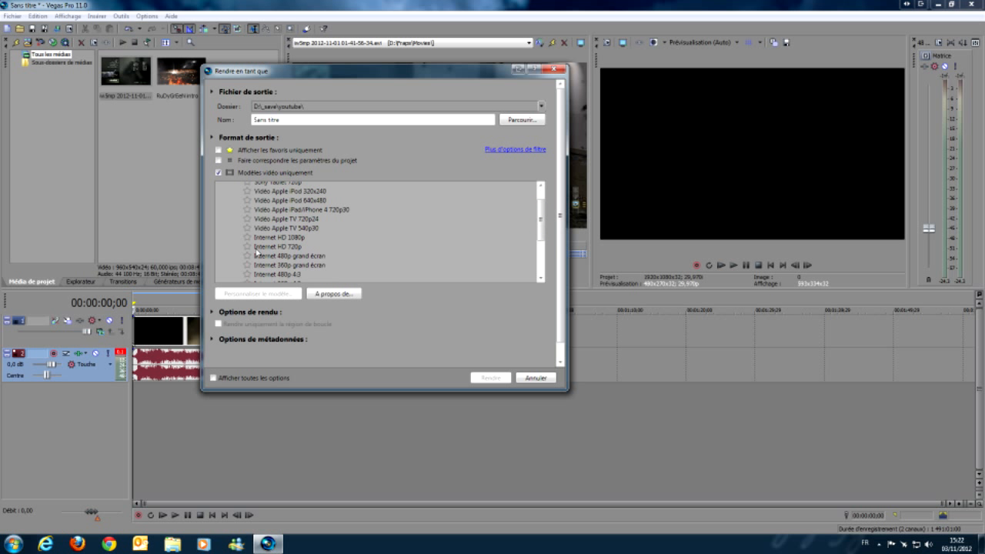
pyautogui.click(271, 246)
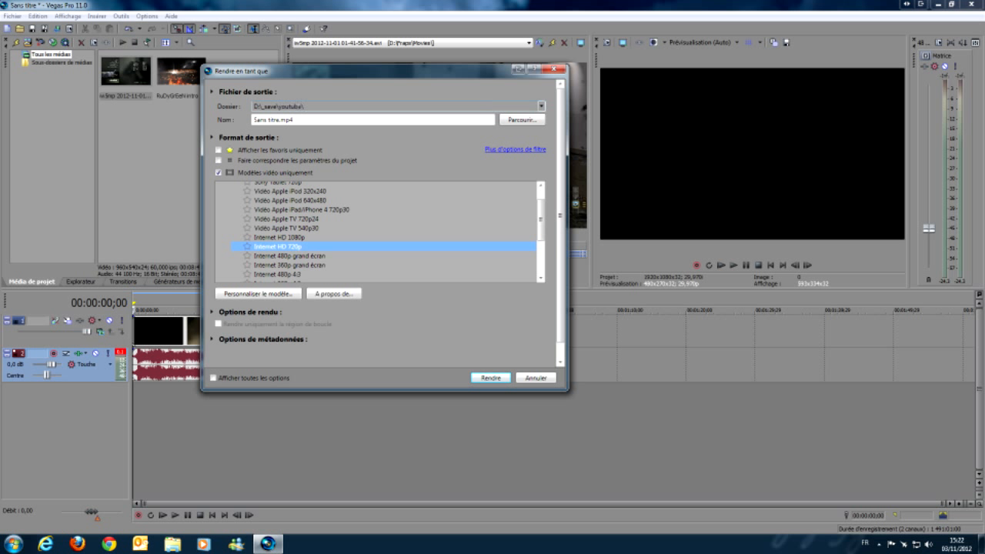
# Step: Name the output file TESTINTRO, keeping D:\_save\youtube as its destination folder
pyautogui.click(278, 107)
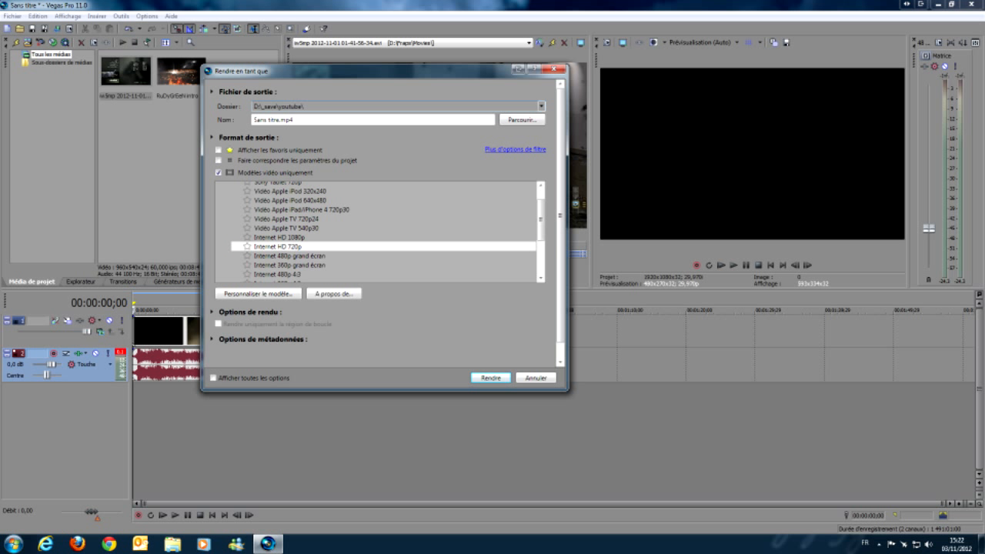
pyautogui.press('Tab')
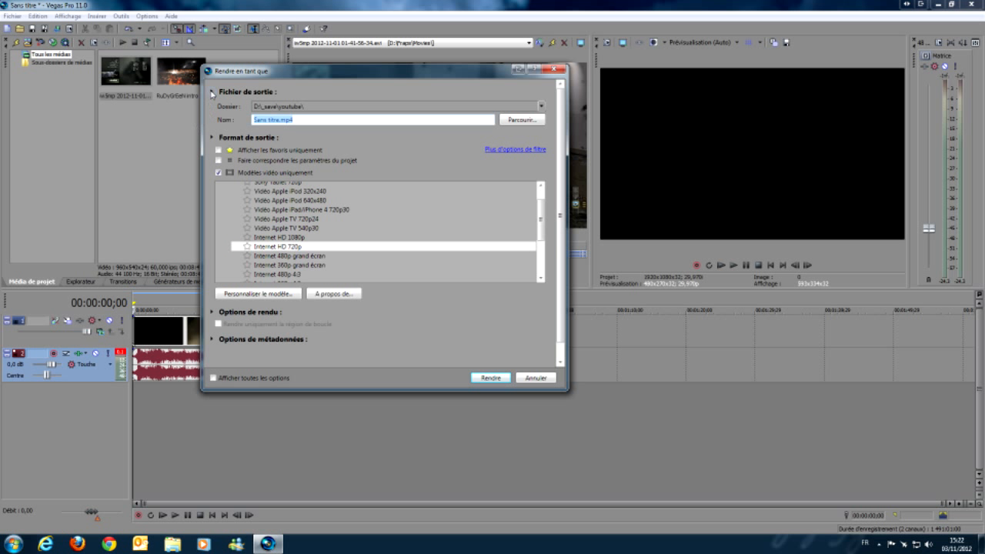
pyautogui.write('TESTIN')
# Step: Review the custom settings of the Internet HD 720p template without changing them, and render the project
pyautogui.click(261, 294)
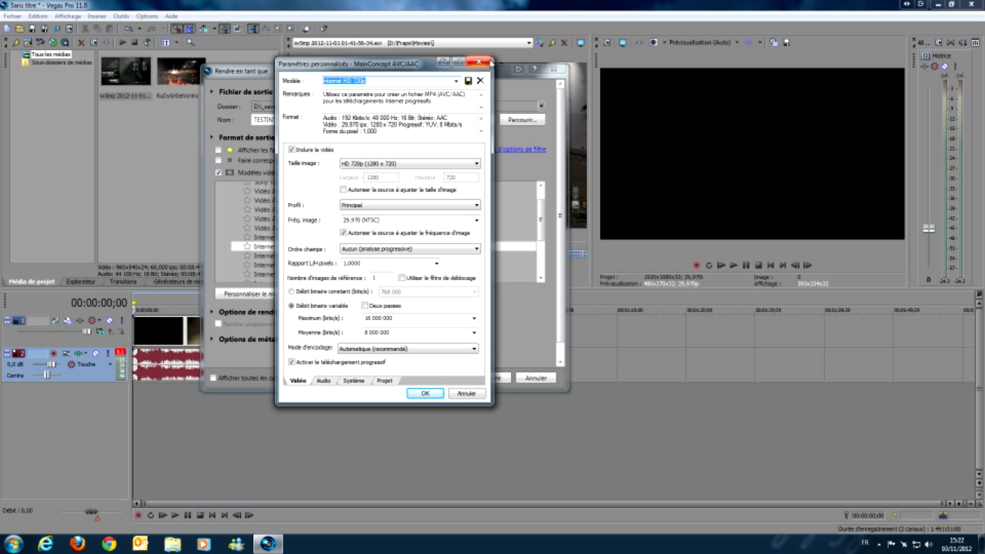
pyautogui.click(478, 62)
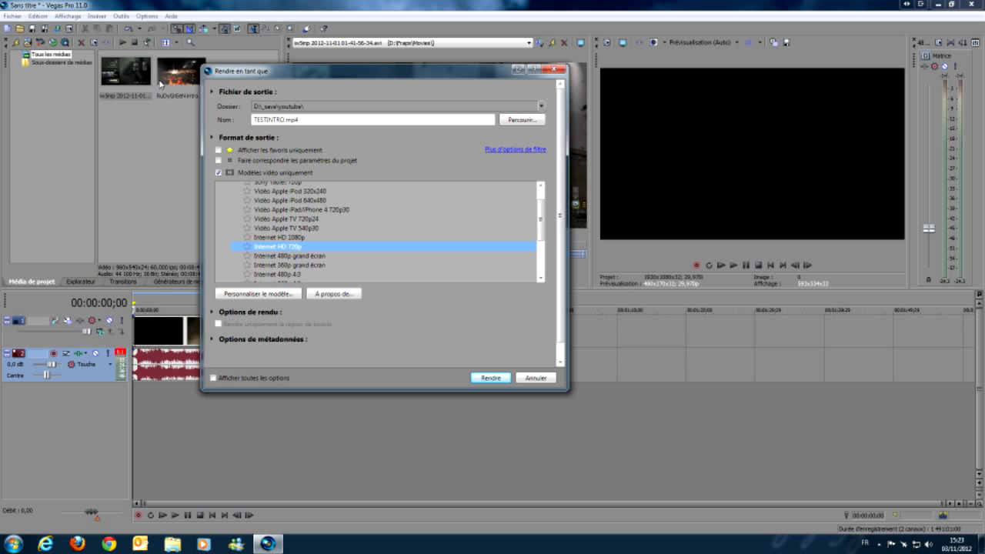
pyautogui.click(500, 381)
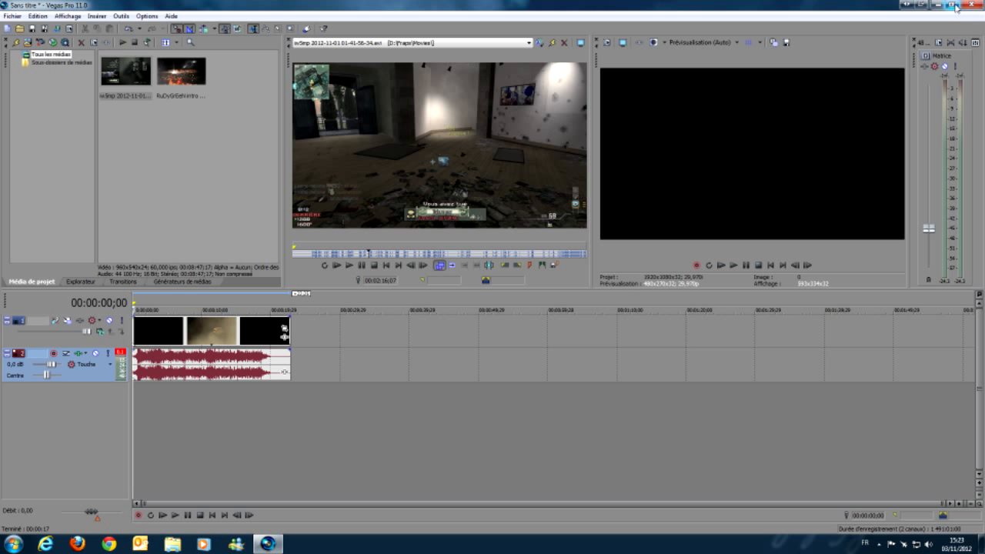
# Step: Shrink the Vegas Pro window and open the D:\_save\youtube folder in Windows Explorer
pyautogui.click(951, 5)
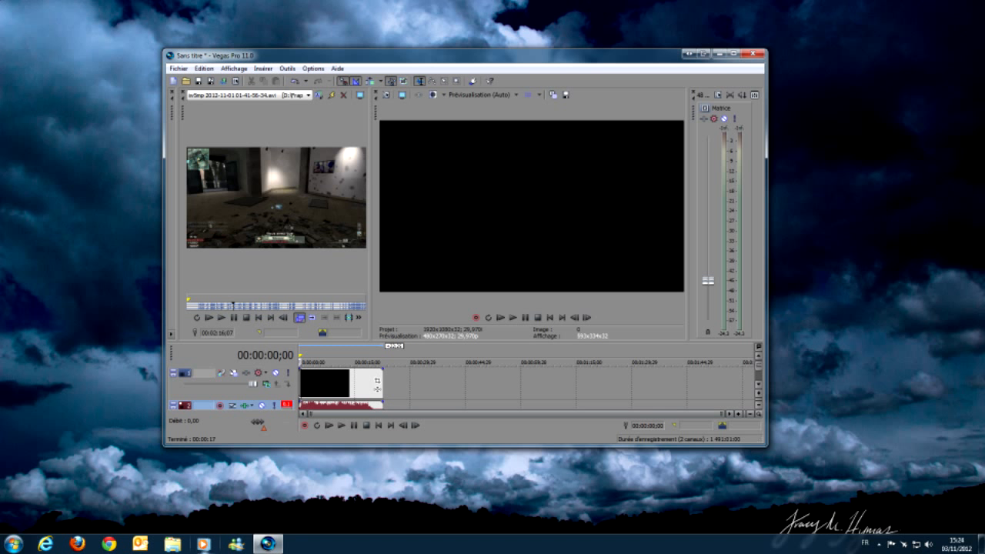
pyautogui.click(172, 544)
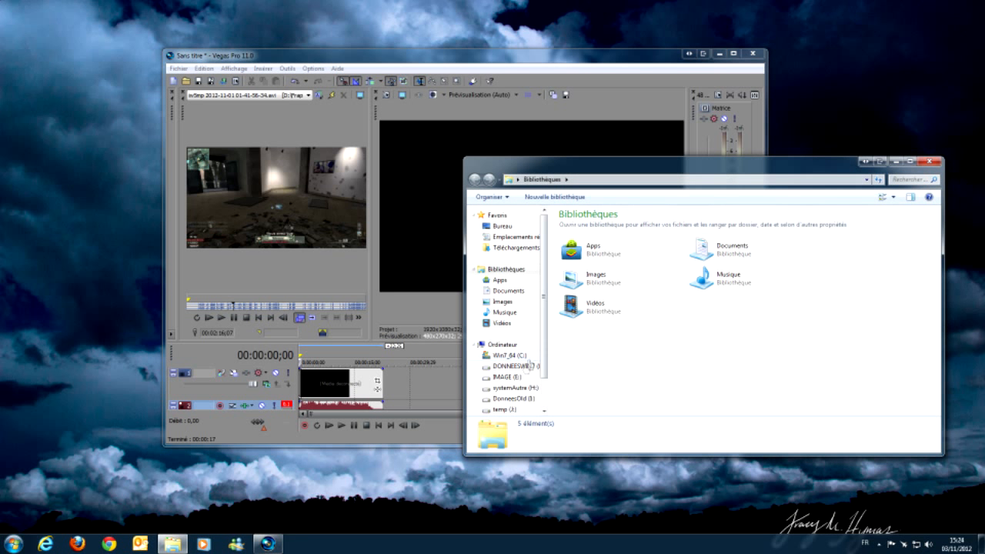
pyautogui.click(517, 377)
pyautogui.click(516, 367)
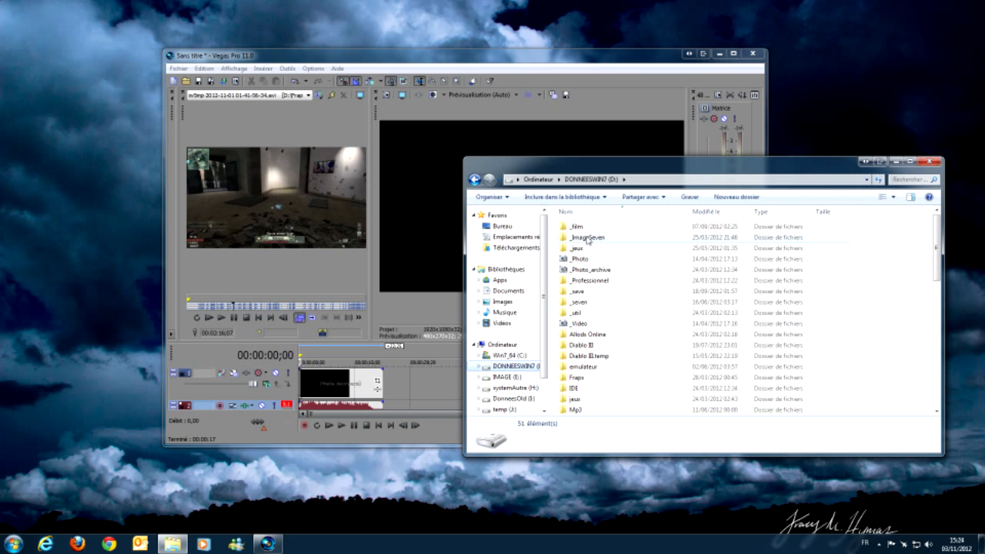
pyautogui.doubleClick(578, 292)
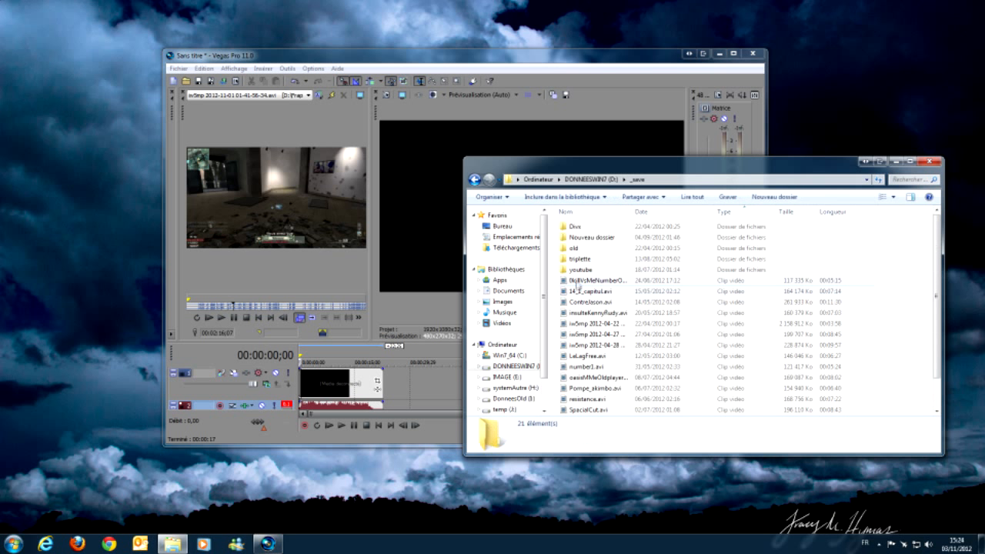
pyautogui.doubleClick(581, 271)
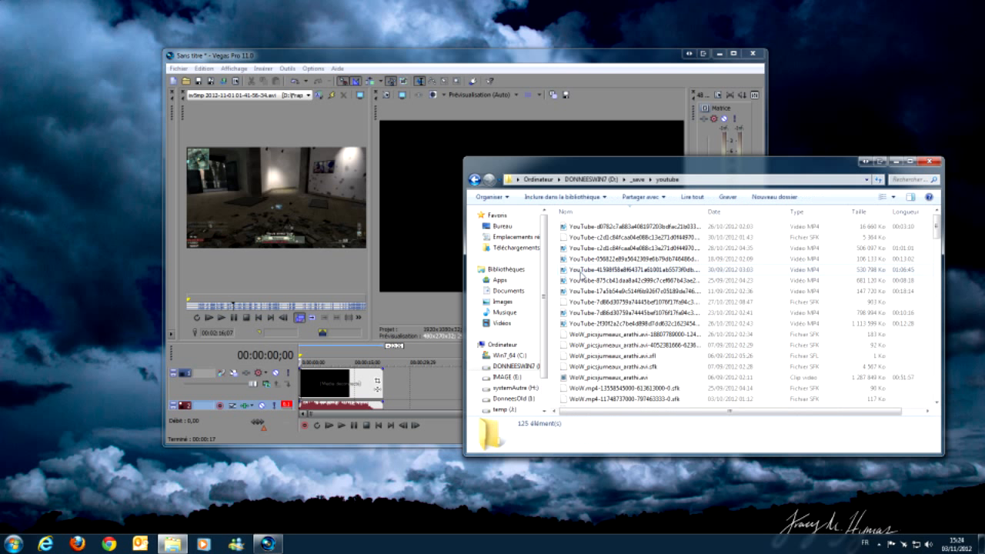
# Step: Sort the youtube folder by date, newest first, play the rendered TESTINTRO.mp4 and close the player
pyautogui.click(718, 213)
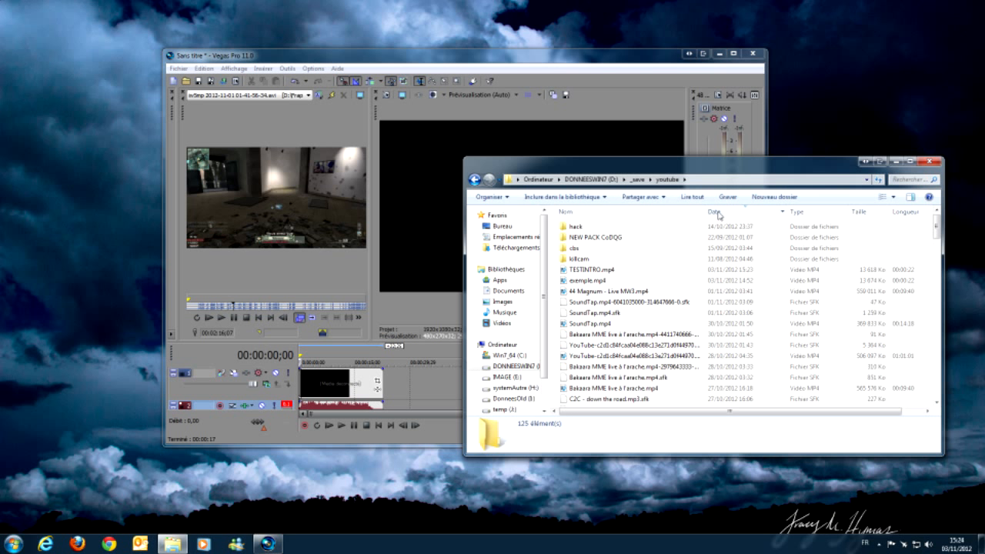
pyautogui.doubleClick(614, 271)
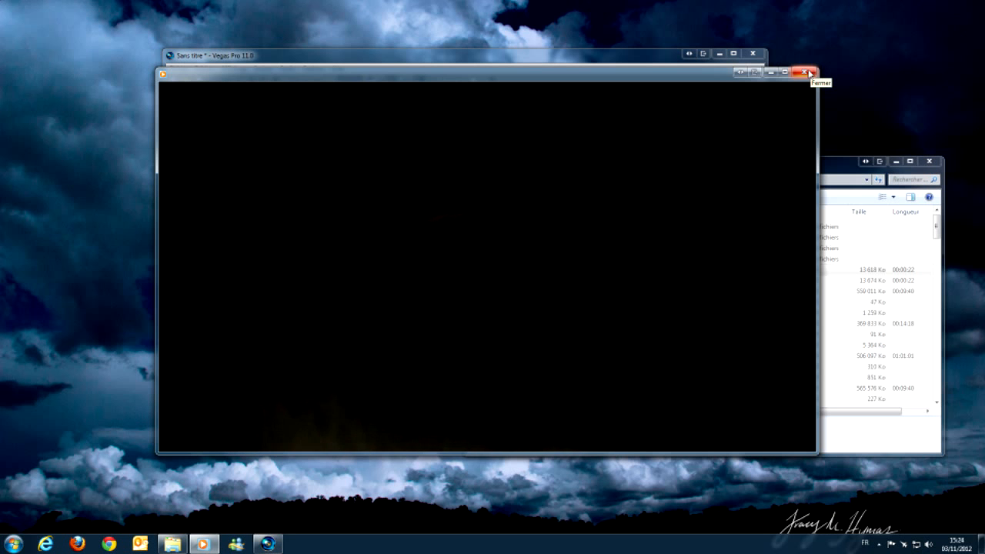
pyautogui.click(809, 74)
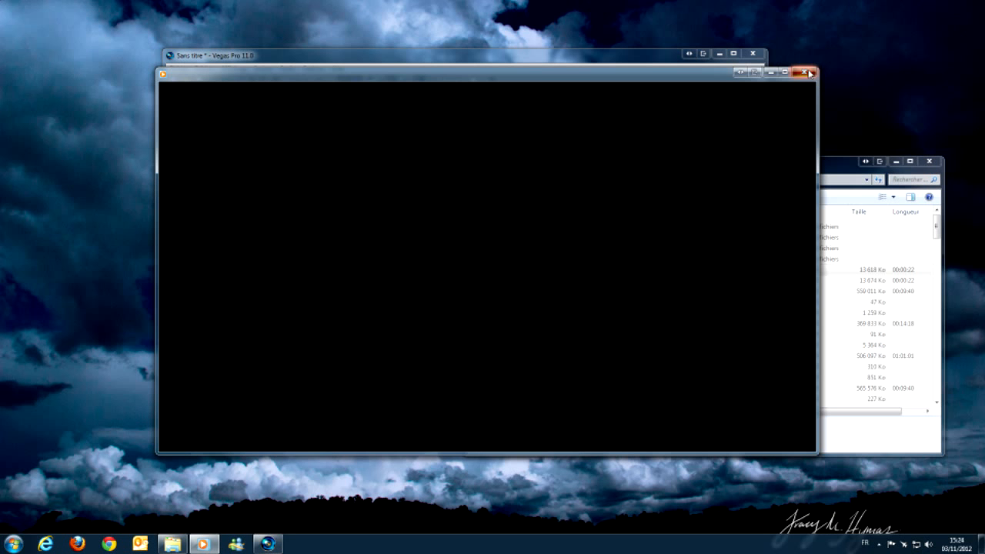
# Step: Examine the video and audio details in the file properties of TESTINTRO.mp4, including frame size and bitrates, and close the properties
pyautogui.rightClick(617, 275)
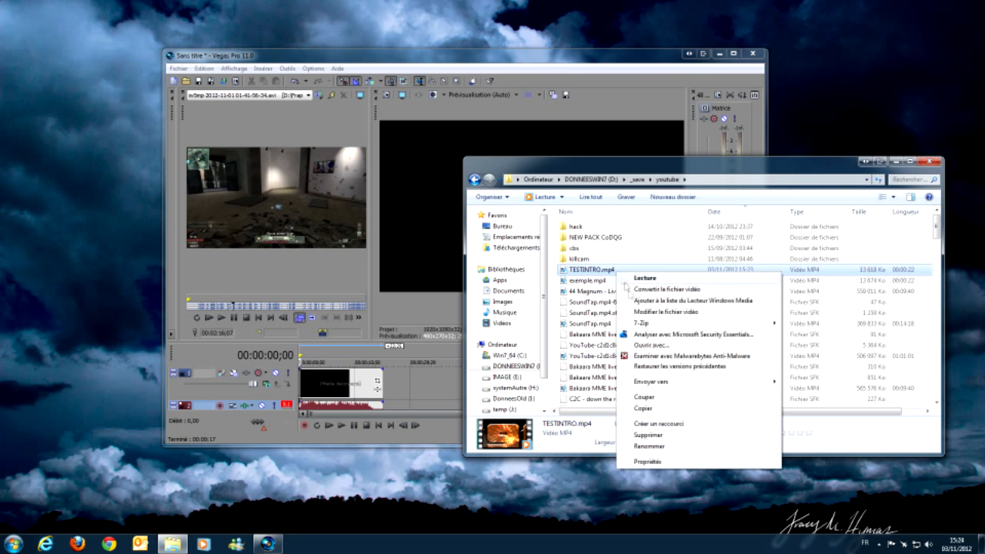
pyautogui.click(647, 521)
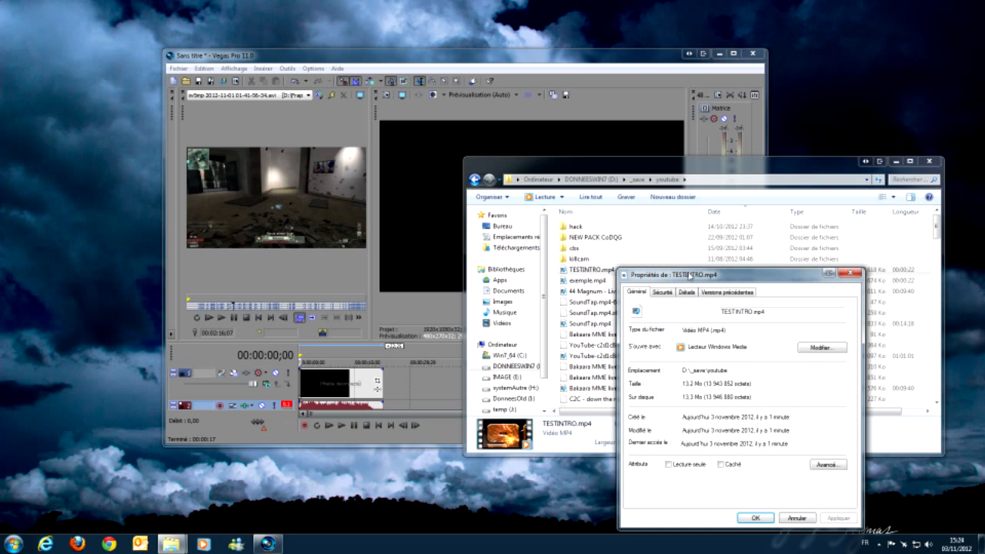
pyautogui.moveTo(689, 275); pyautogui.dragTo(557, 212)
pyautogui.click(556, 229)
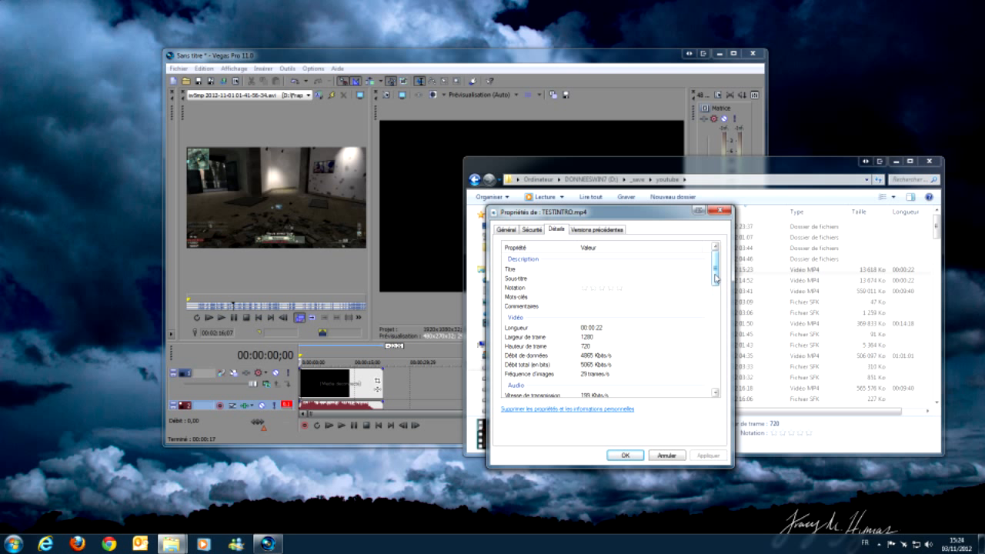
pyautogui.click(604, 279)
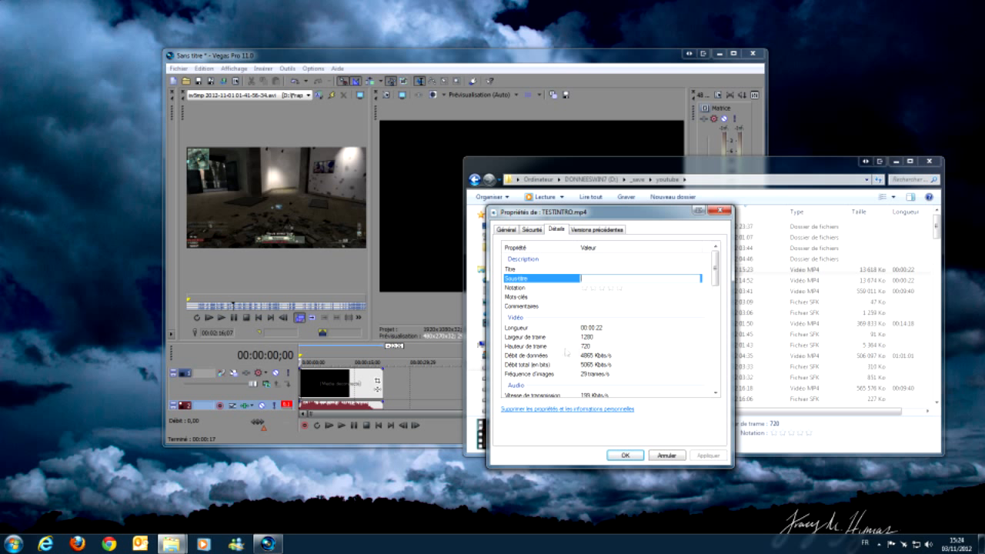
pyautogui.click(594, 350)
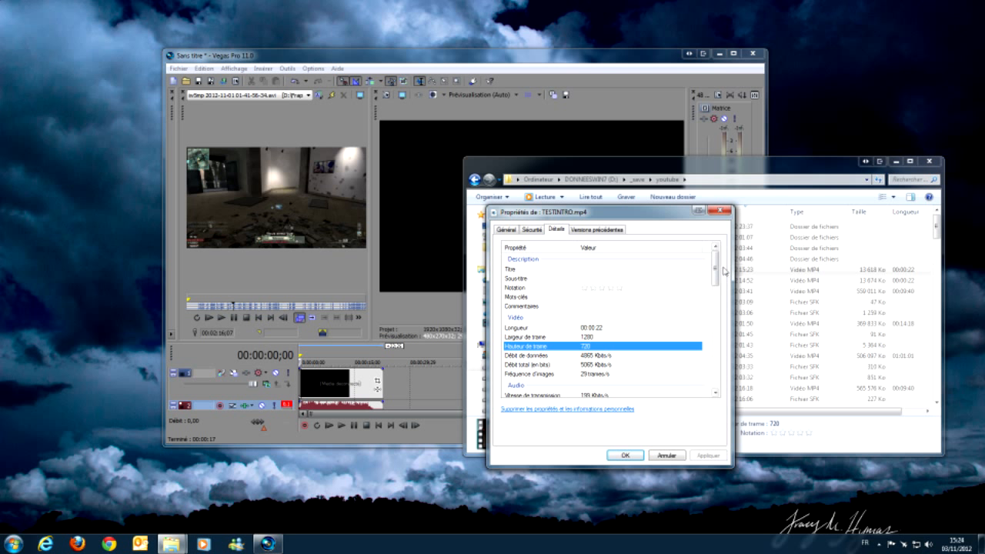
pyautogui.moveTo(717, 271); pyautogui.dragTo(715, 295)
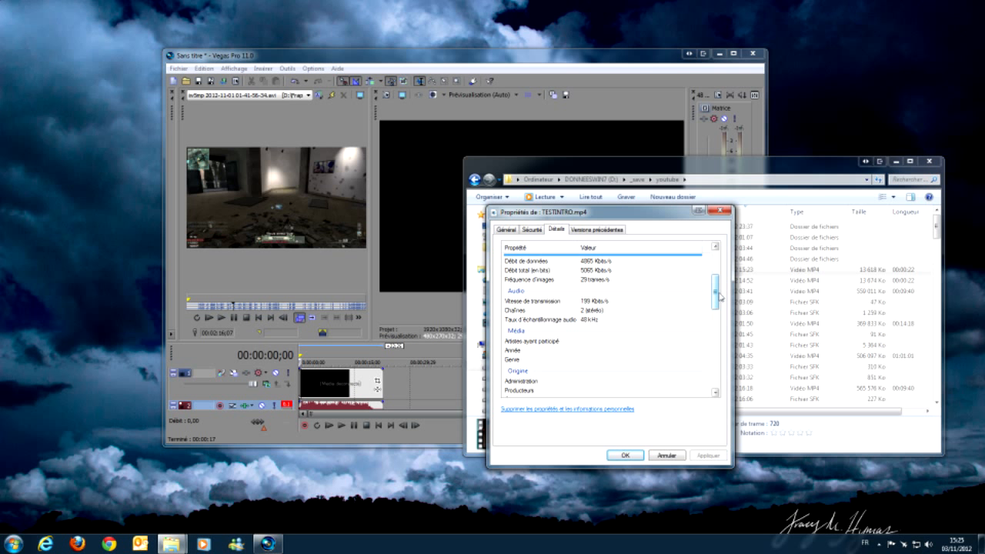
pyautogui.moveTo(717, 299); pyautogui.dragTo(715, 393)
pyautogui.click(728, 215)
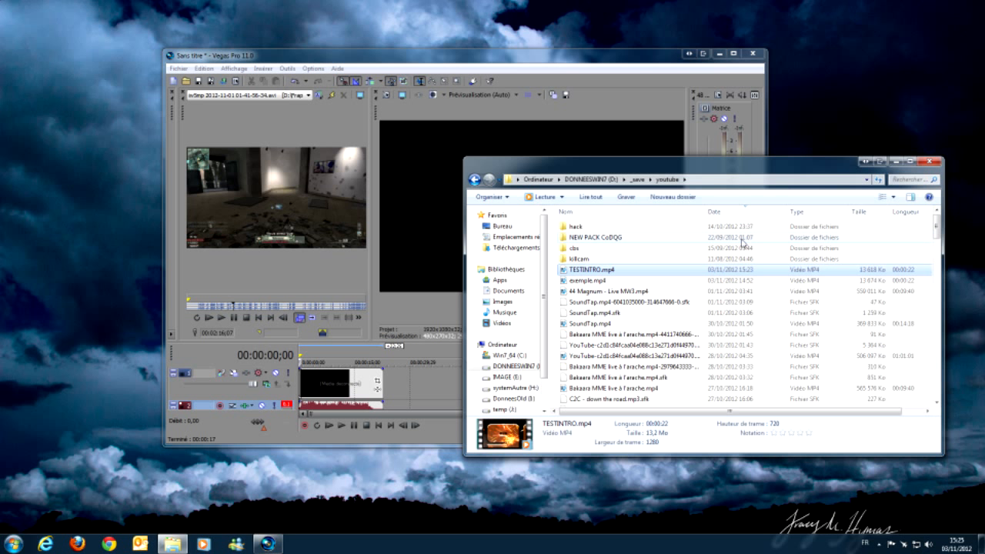
# Step: Return to Vegas Pro at full size and place the iw5mp gameplay clip directly after the intro on the timeline
pyautogui.click(896, 161)
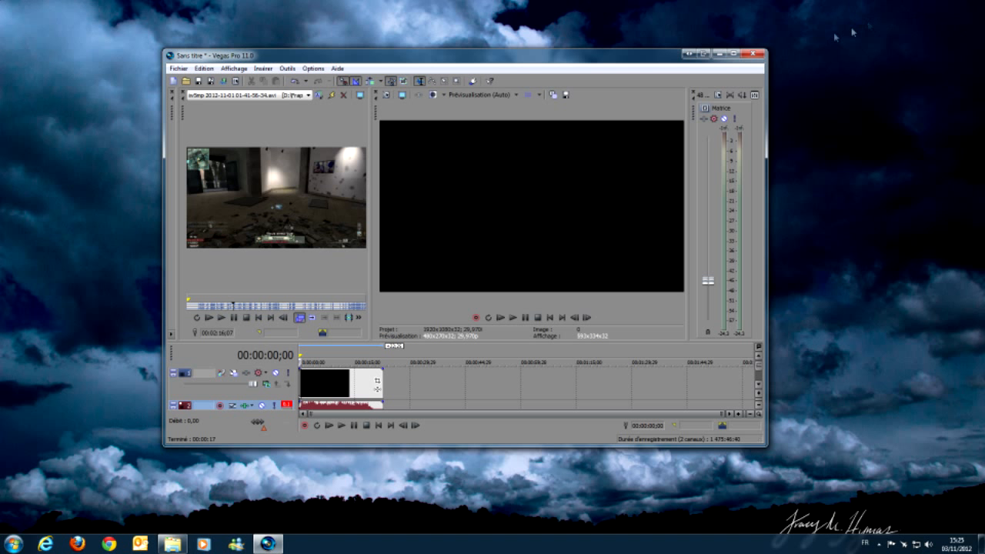
pyautogui.click(735, 54)
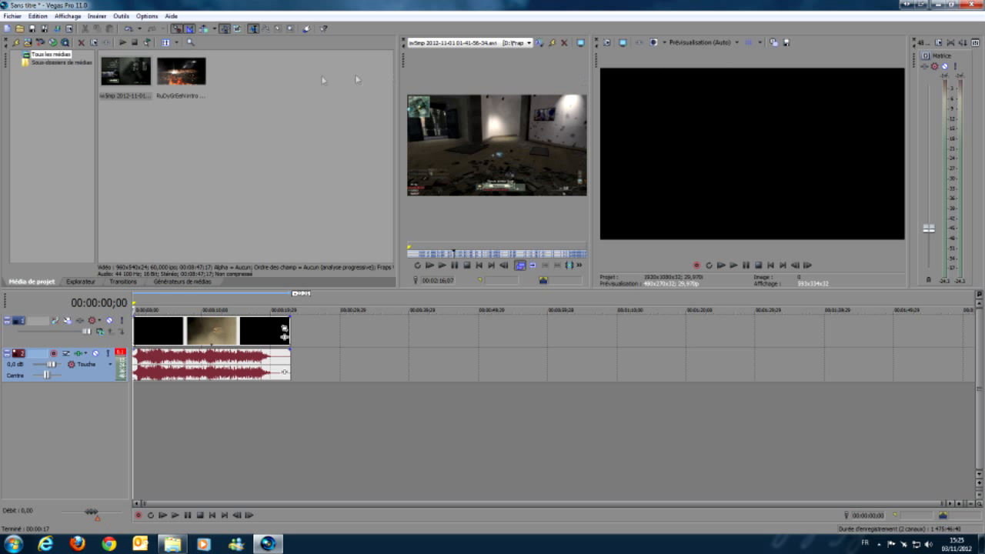
pyautogui.moveTo(130, 69); pyautogui.dragTo(295, 366)
pyautogui.scroll(-3, 333, 491)
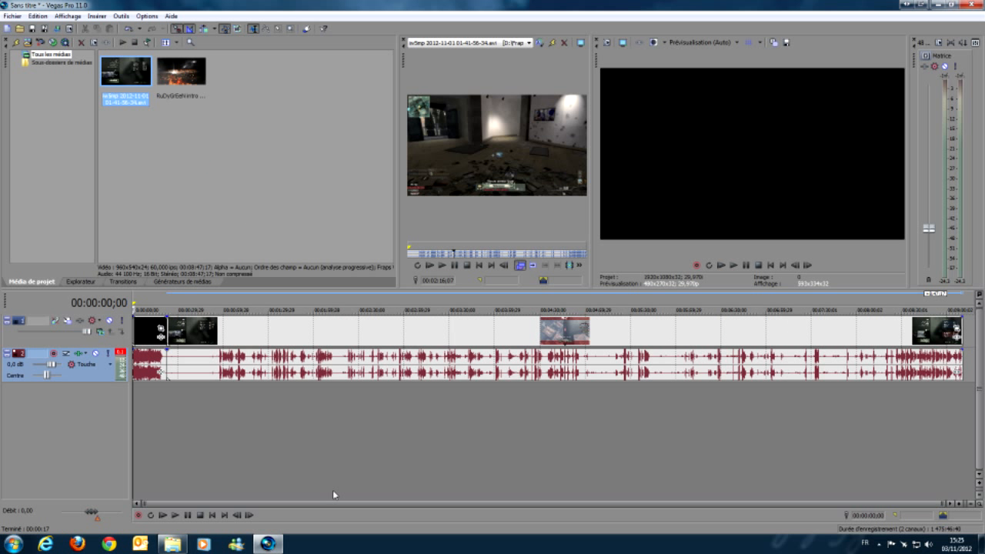